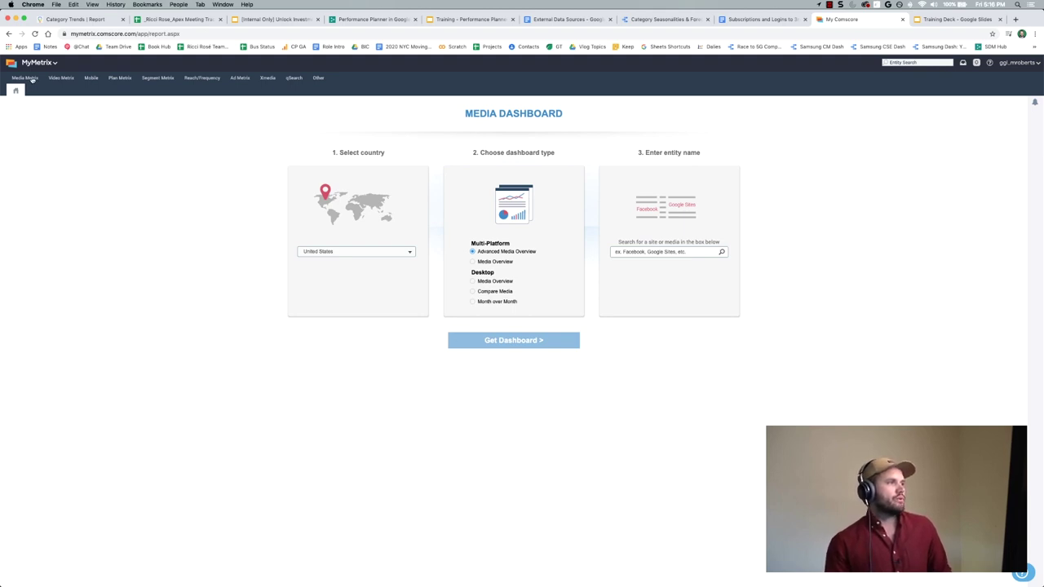
- Start a Media Metrix Key Measures report and open the pick list of saved media sets in its media selection
{"action": "mouse_move", "coordinate": [25, 78]}
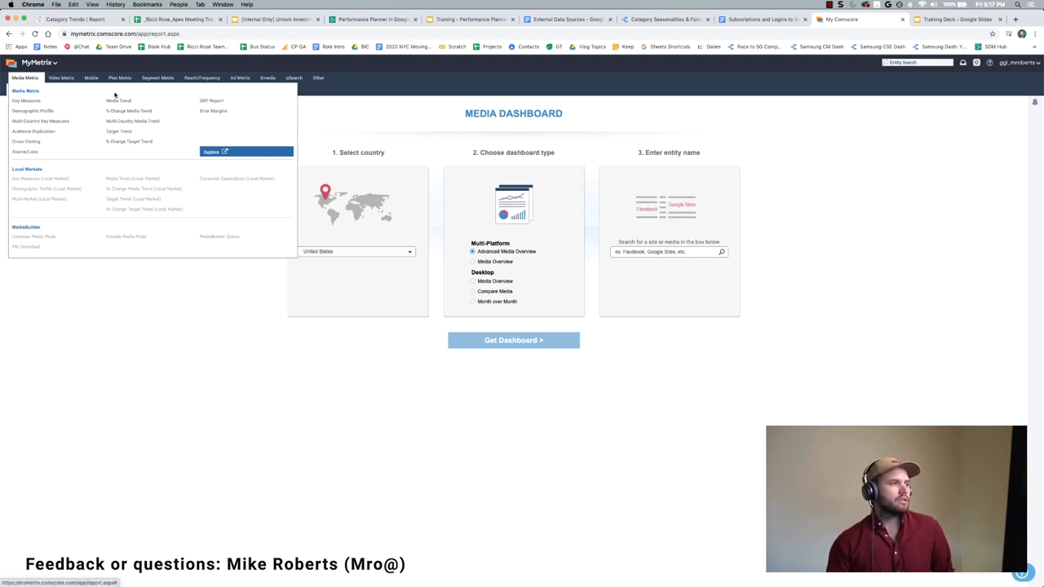
{"action": "left_click", "coordinate": [27, 101]}
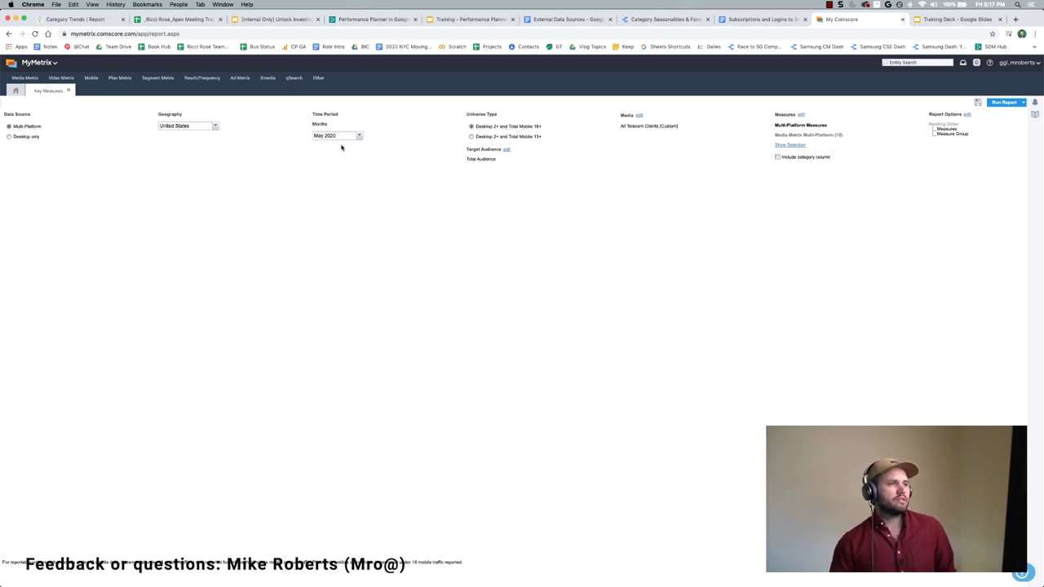
{"action": "left_click", "coordinate": [641, 116]}
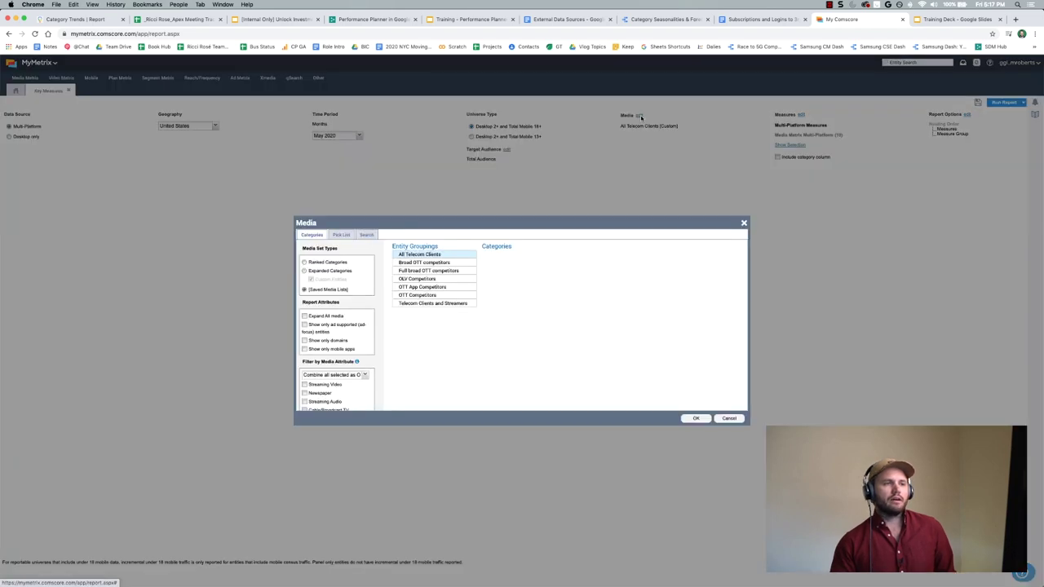
{"action": "left_click", "coordinate": [341, 235]}
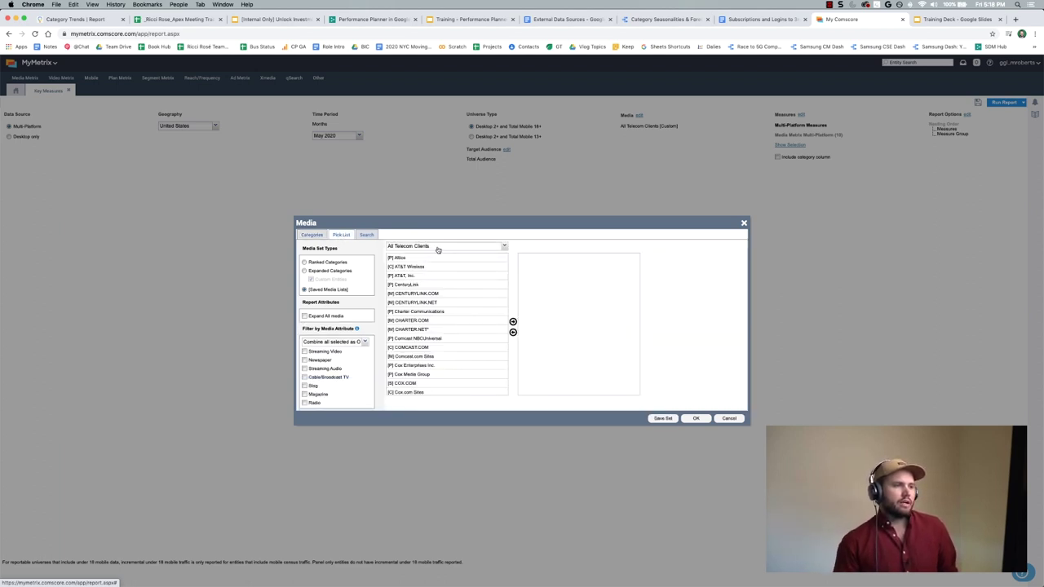
{"action": "left_click", "coordinate": [437, 249]}
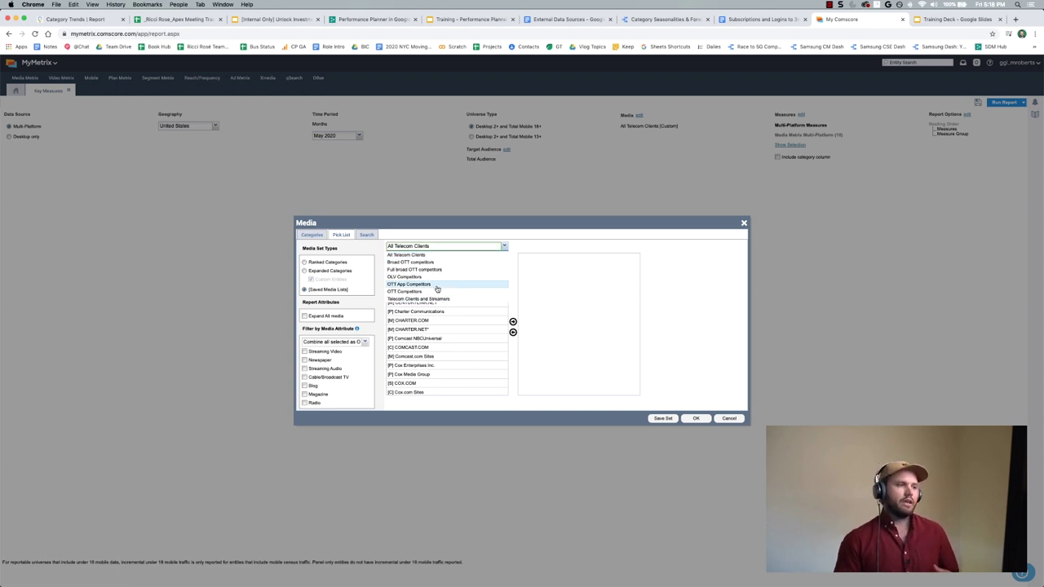
{"action": "left_click", "coordinate": [538, 257]}
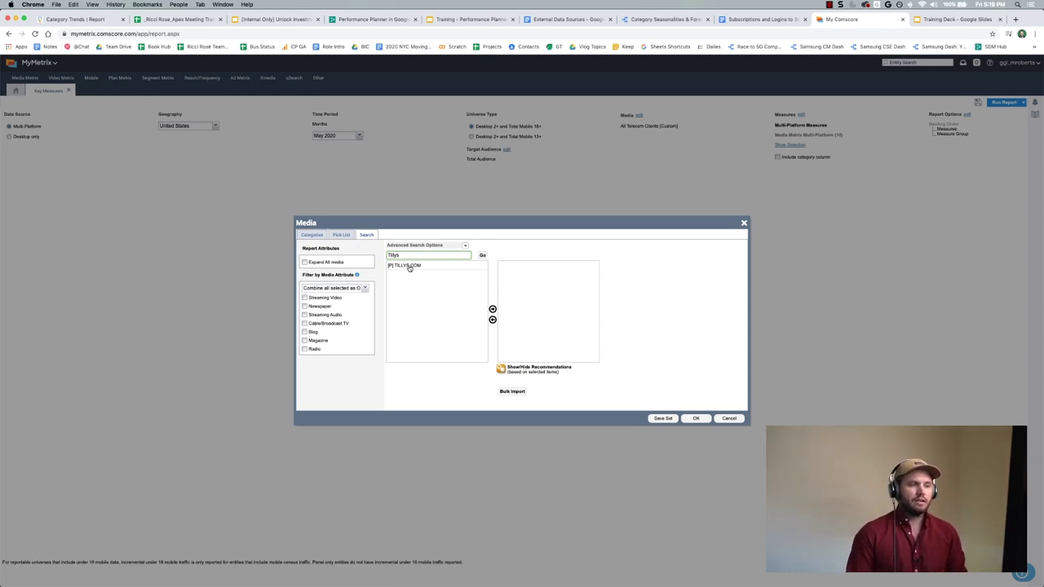
- Add TILLYS.COM from the media search results to the report's selected media
{"action": "left_click", "coordinate": [410, 266]}
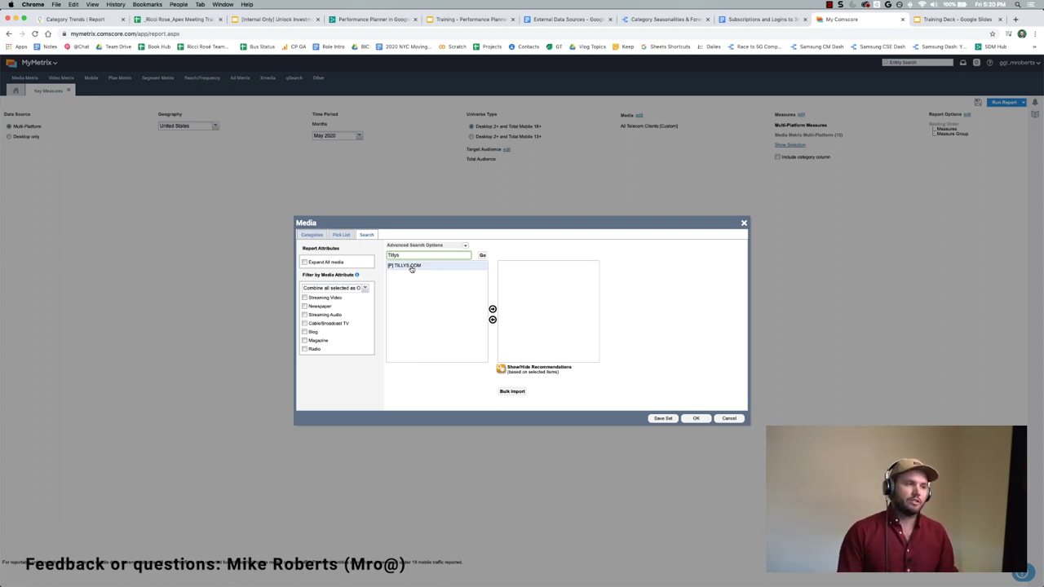
{"action": "left_click", "coordinate": [411, 266]}
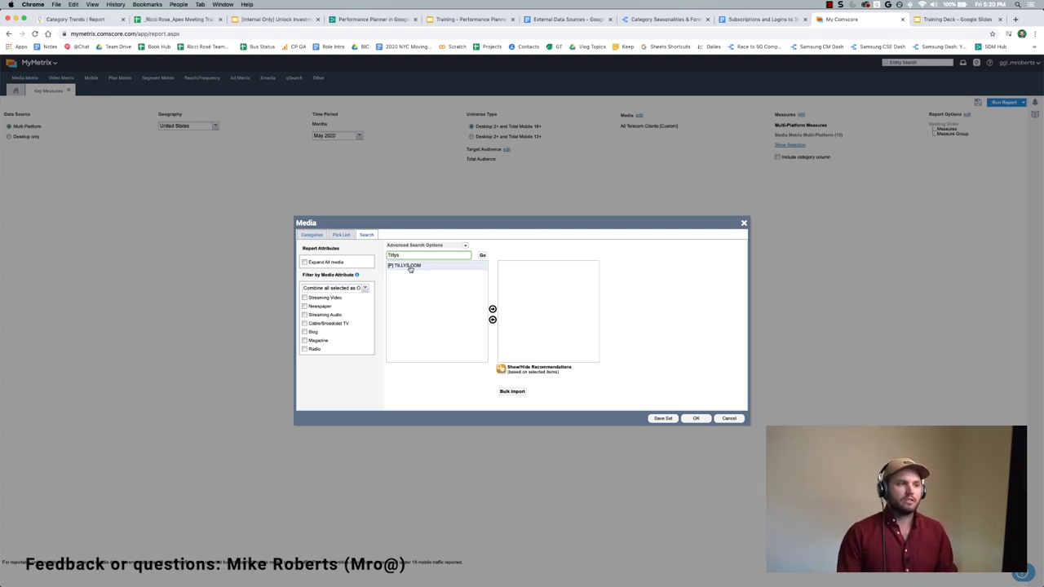
{"action": "left_click", "coordinate": [493, 310]}
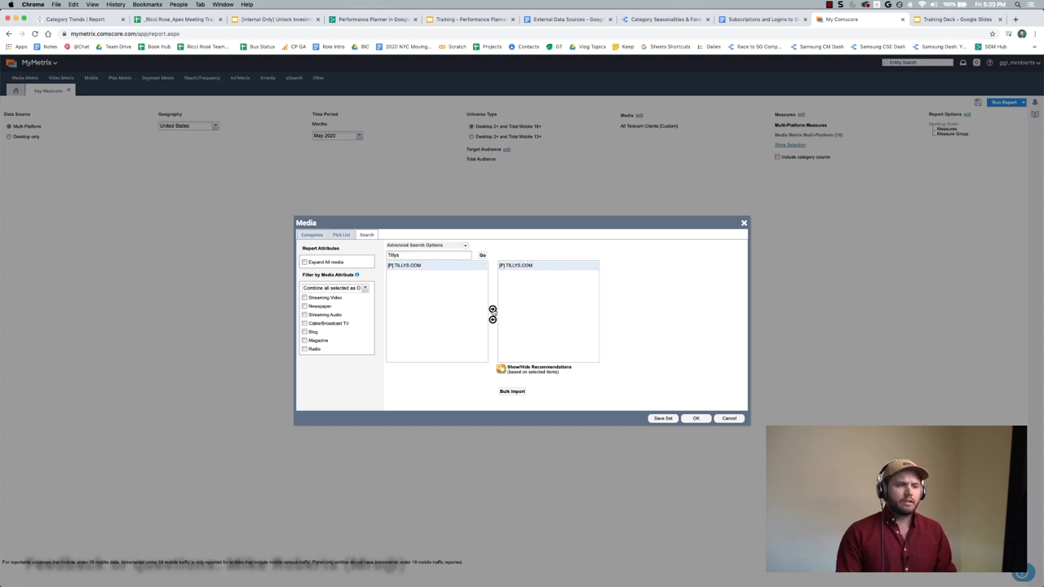
- Search the media for "Forever 21" and add Forever 21, Inc. to the selected media
{"action": "double_click", "coordinate": [438, 254]}
{"action": "type", "text": "For"}
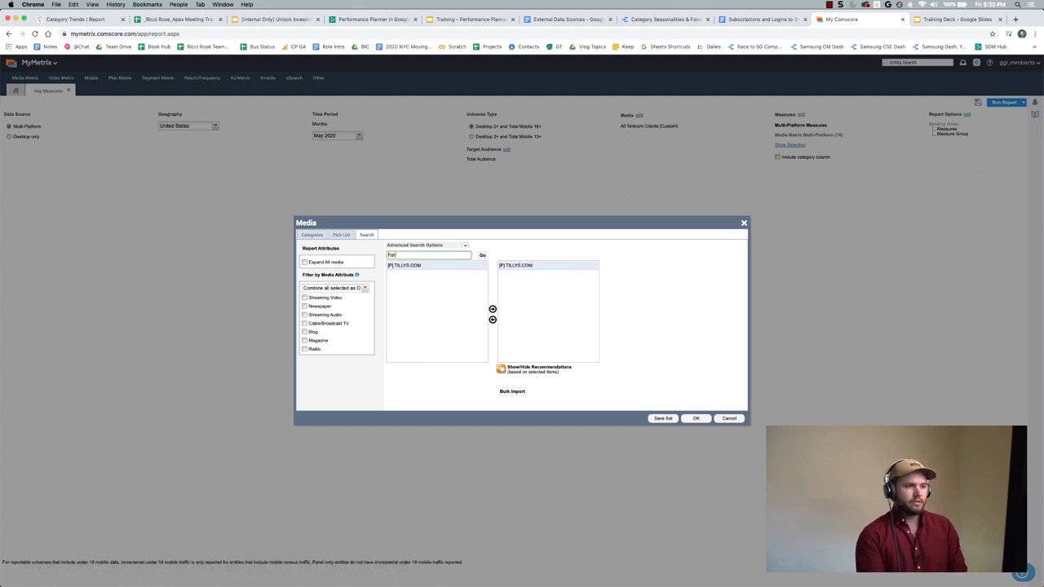
{"action": "type", "text": "eve"}
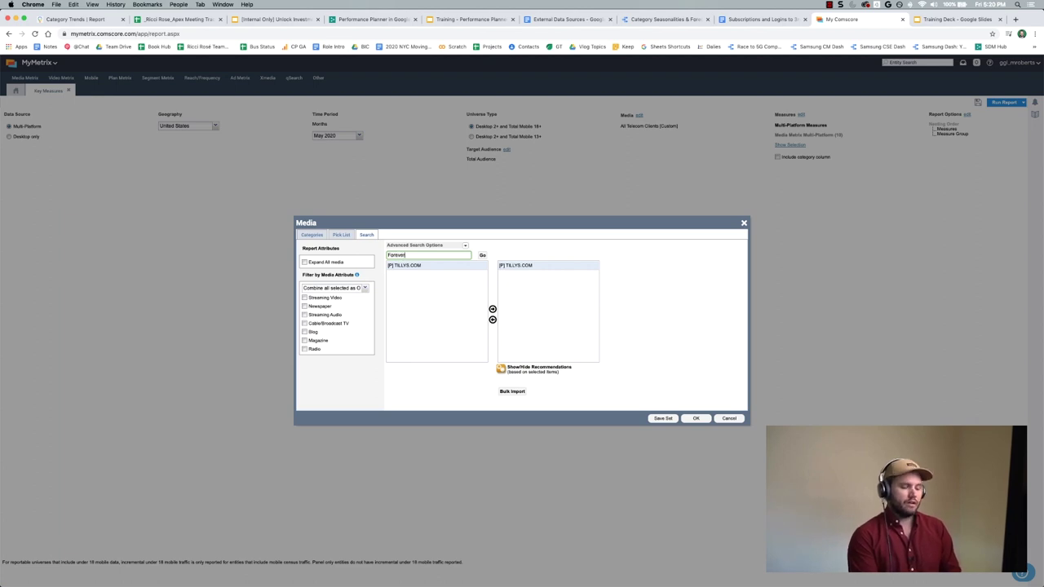
{"action": "type", "text": "r 21"}
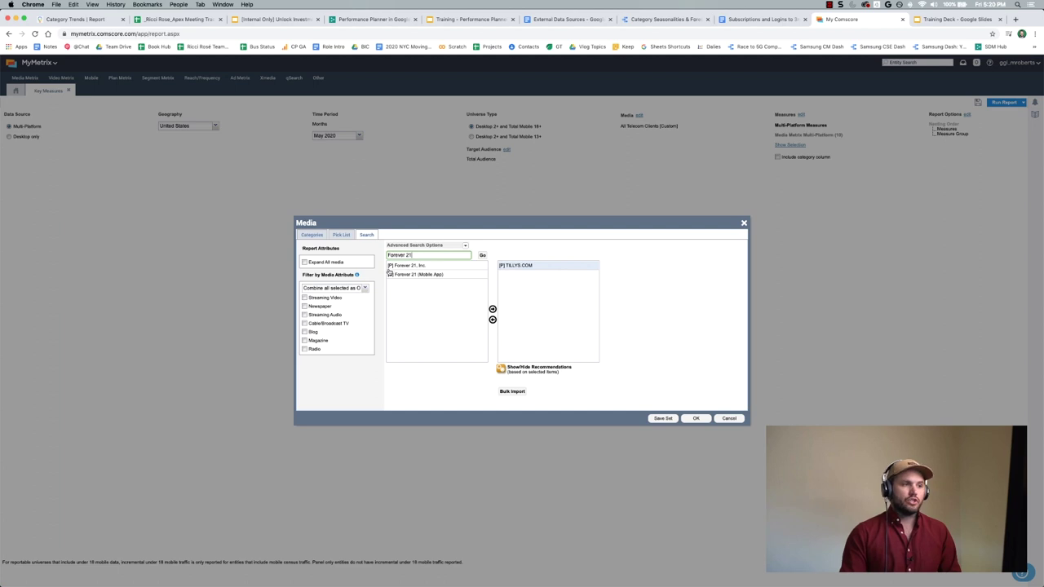
{"action": "left_click", "coordinate": [416, 267]}
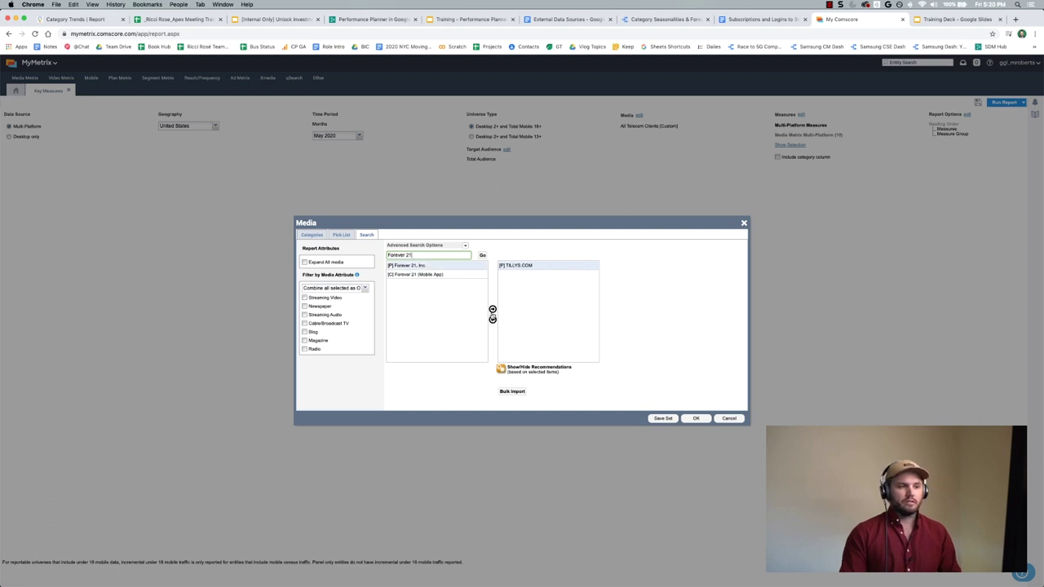
{"action": "left_click", "coordinate": [493, 309]}
- Search the media for "gap" and add the parent-level entity Gap, Inc. to the selected media
{"action": "left_click", "coordinate": [424, 256]}
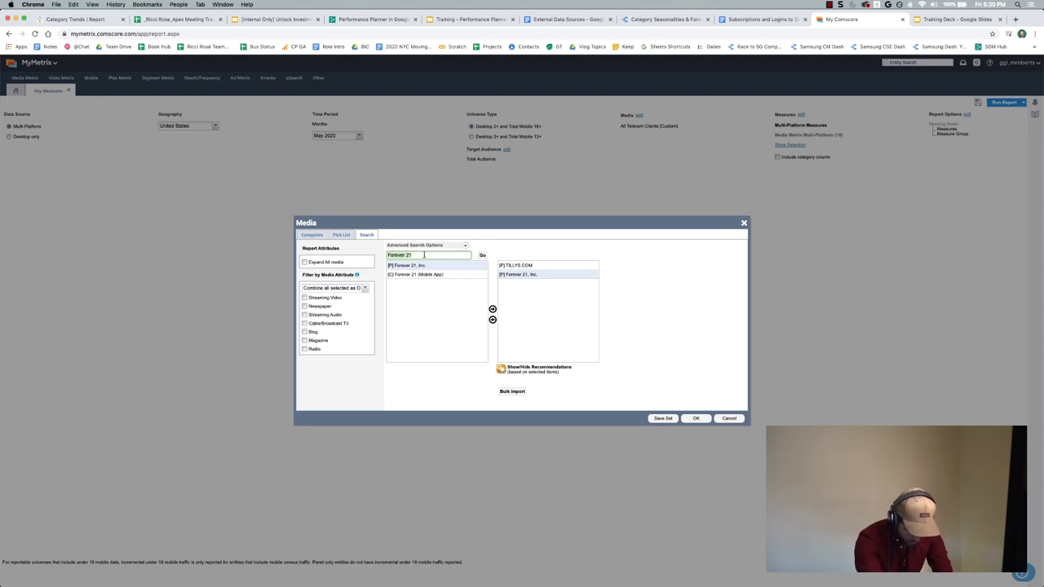
{"action": "type", "text": "gap"}
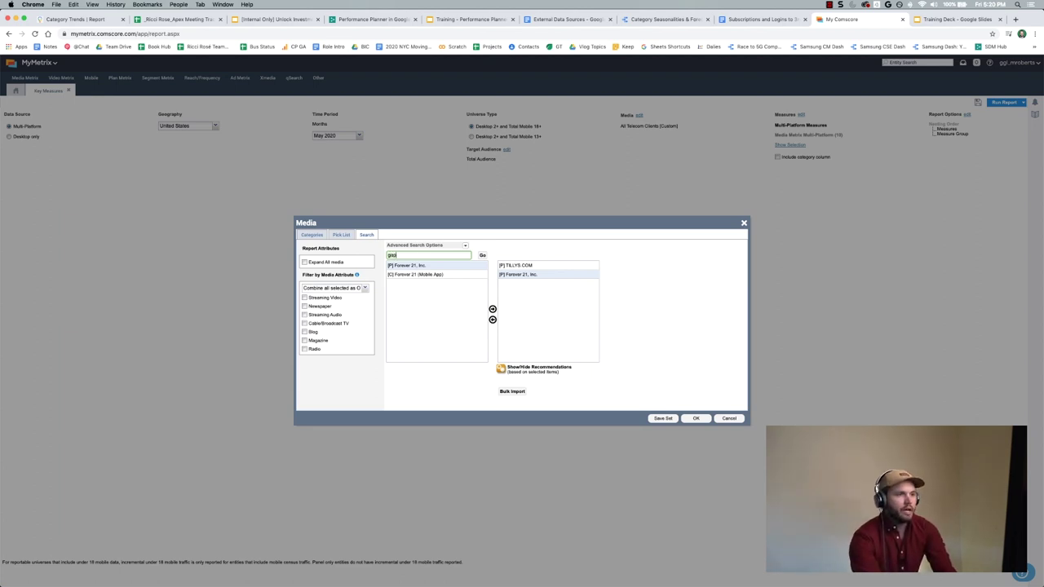
{"action": "key", "text": "Return"}
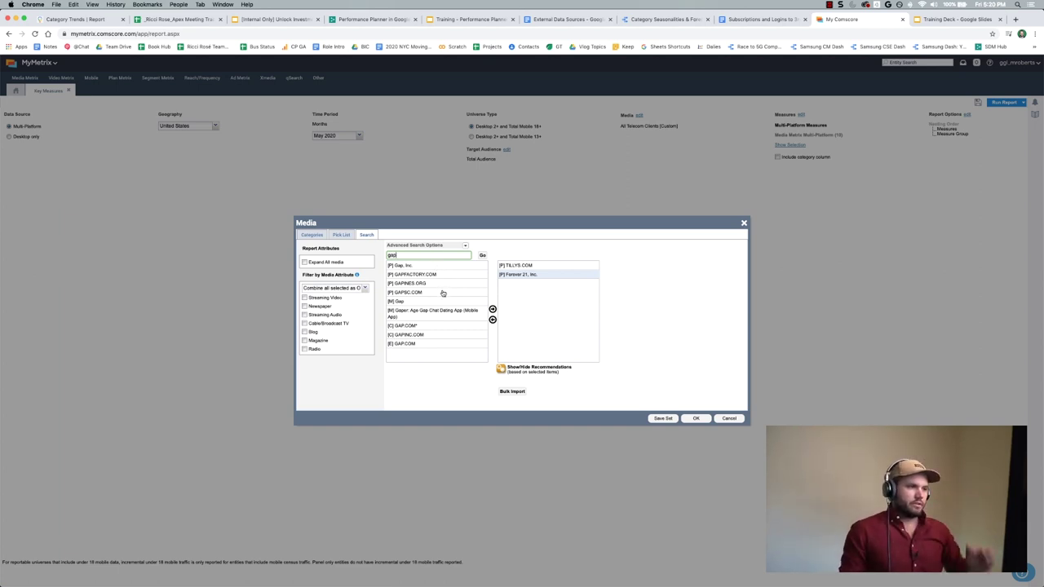
{"action": "left_click", "coordinate": [401, 266]}
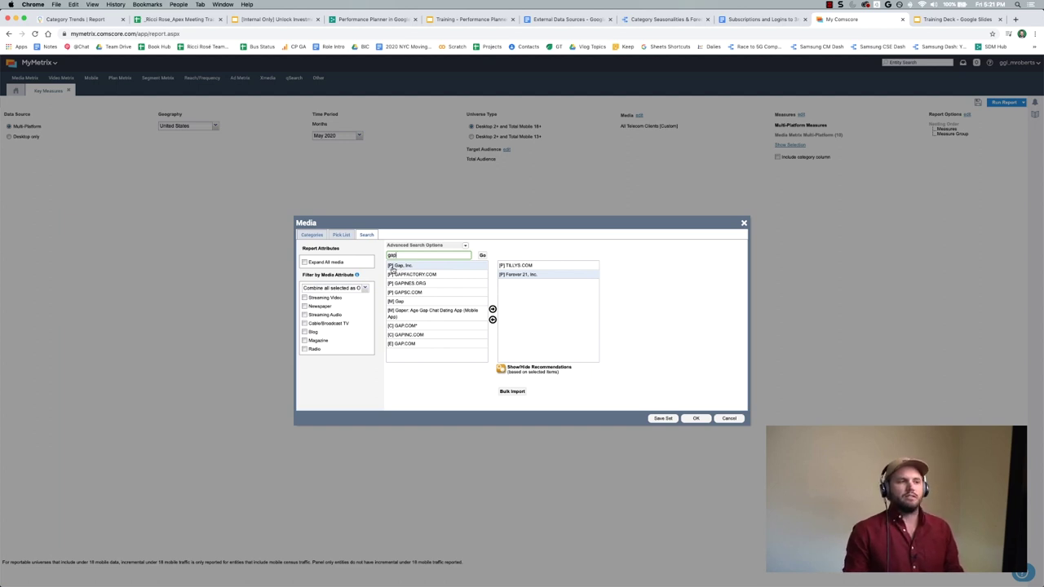
{"action": "left_click", "coordinate": [493, 309]}
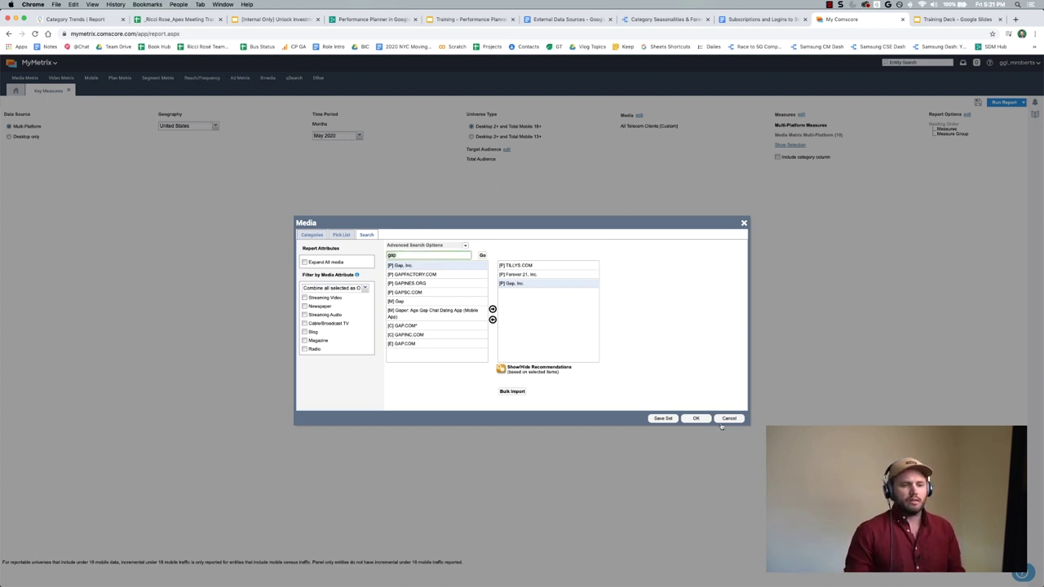
- Start saving the selected media as a set and enter the name "Tilly's + competitors"
{"action": "left_click", "coordinate": [662, 418]}
{"action": "left_click", "coordinate": [503, 315]}
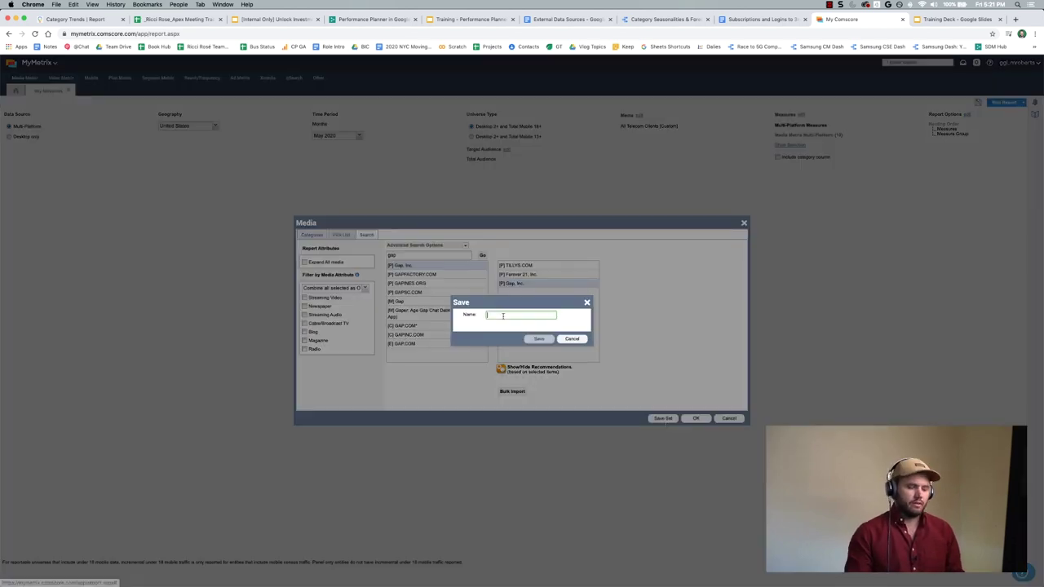
{"action": "type", "text": "Tilly's"}
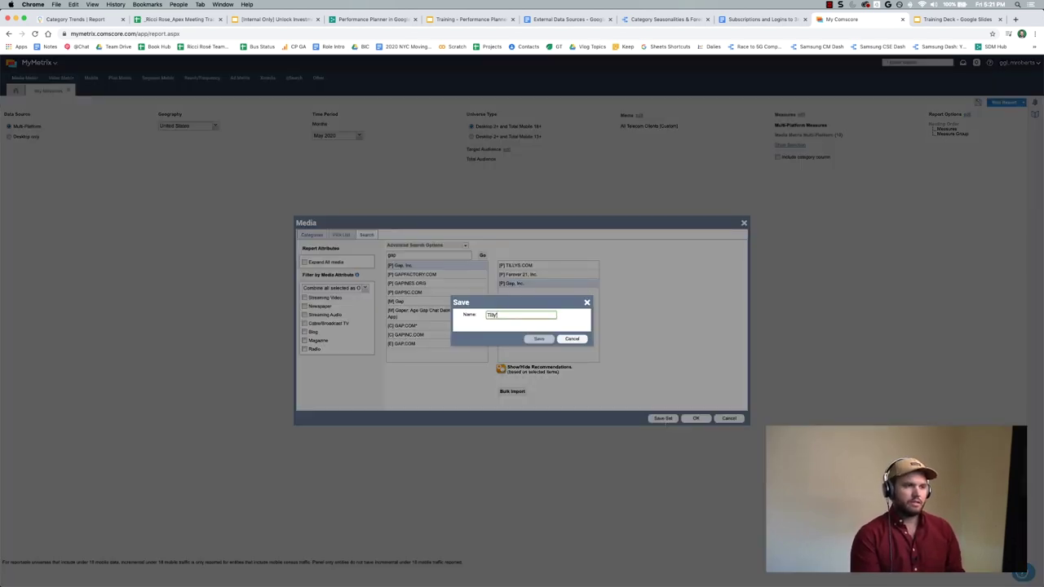
{"action": "type", "text": " + com"}
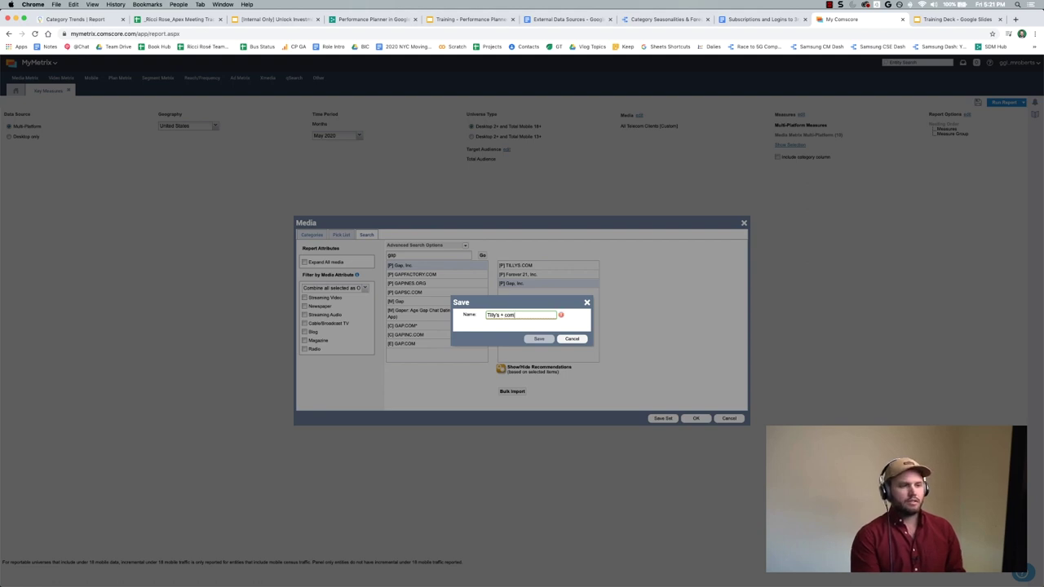
{"action": "type", "text": "peti"}
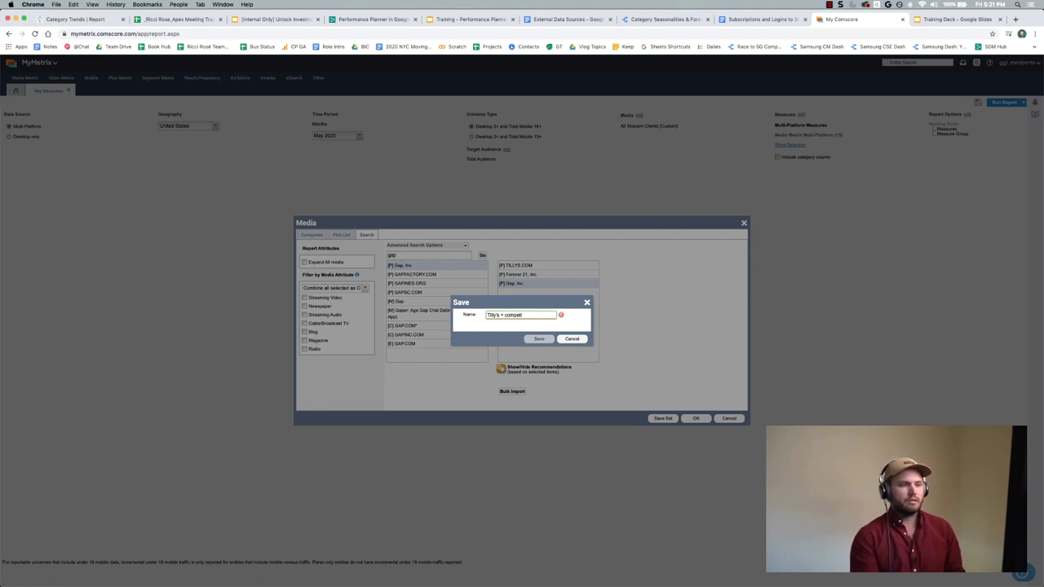
{"action": "type", "text": "tors"}
{"action": "left_click", "coordinate": [562, 316]}
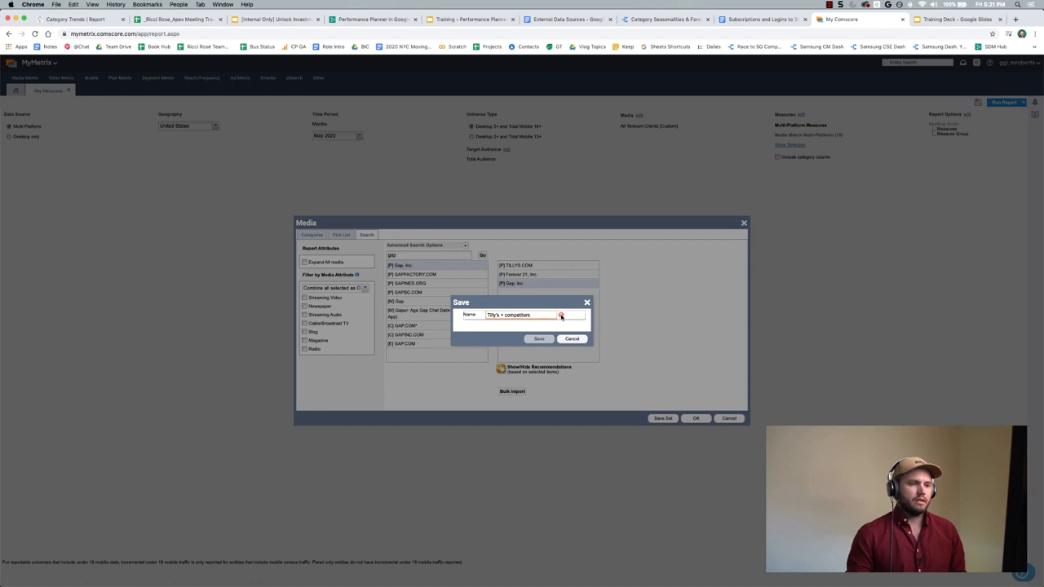
- Replace the plus sign in the set name with "and"
{"action": "left_click", "coordinate": [506, 317]}
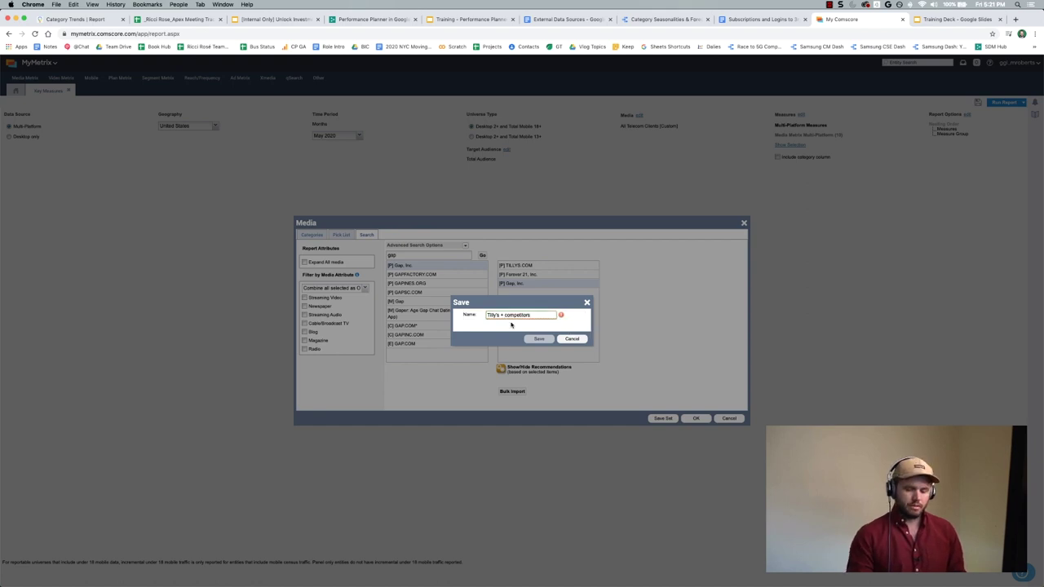
{"action": "key", "text": "BackSpace"}
{"action": "key", "text": "BackSpace"}
{"action": "type", "text": "and"}
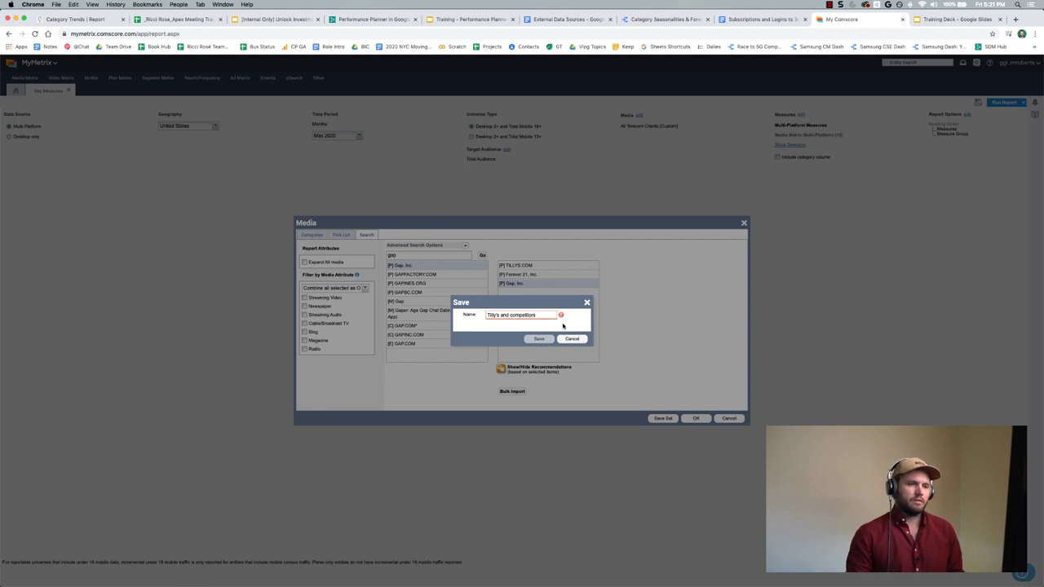
- Remove the apostrophe to save the set as "Tillys and competitors", and apply the selected media to the report
{"action": "mouse_move", "coordinate": [560, 316]}
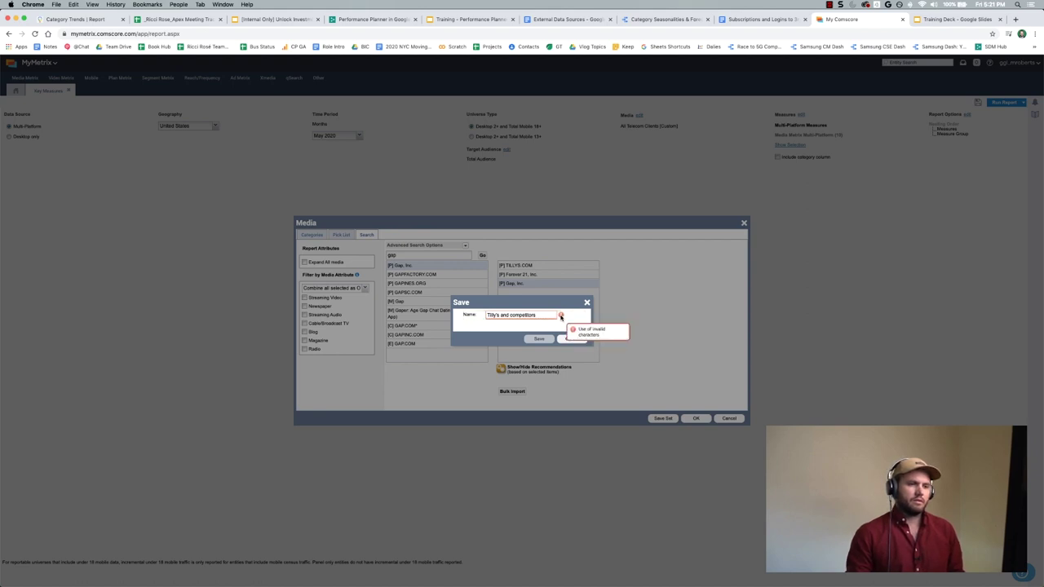
{"action": "left_click", "coordinate": [501, 315]}
{"action": "key", "text": "BackSpace"}
{"action": "type", "text": "'"}
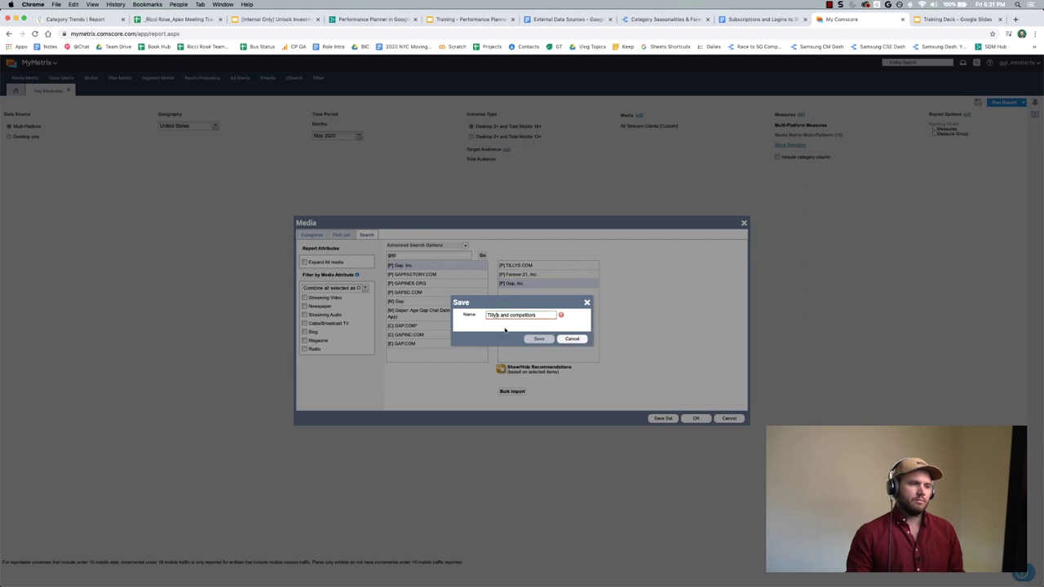
{"action": "key", "text": "BackSpace"}
{"action": "left_click", "coordinate": [538, 340]}
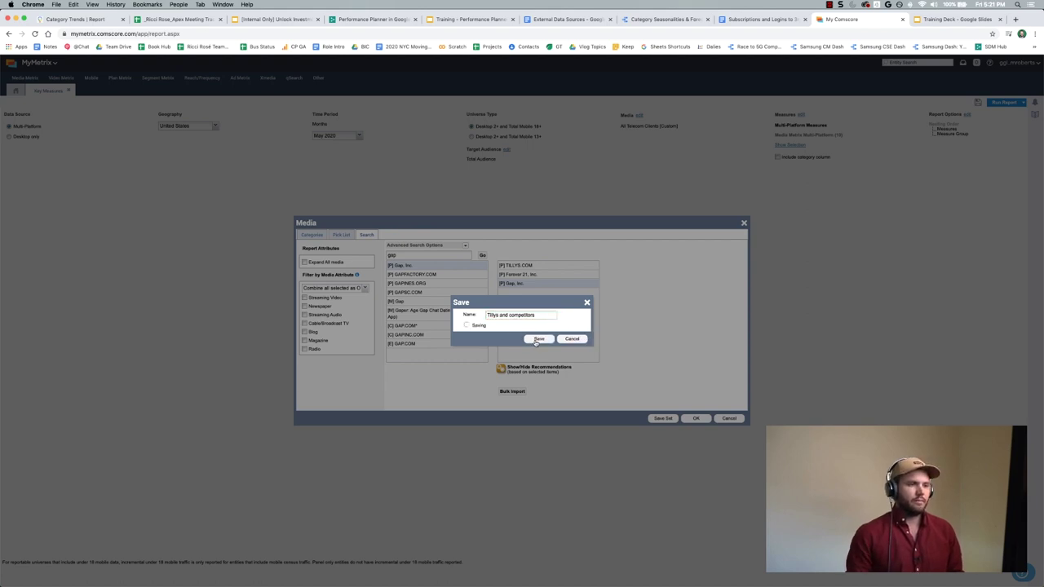
{"action": "left_click", "coordinate": [574, 340]}
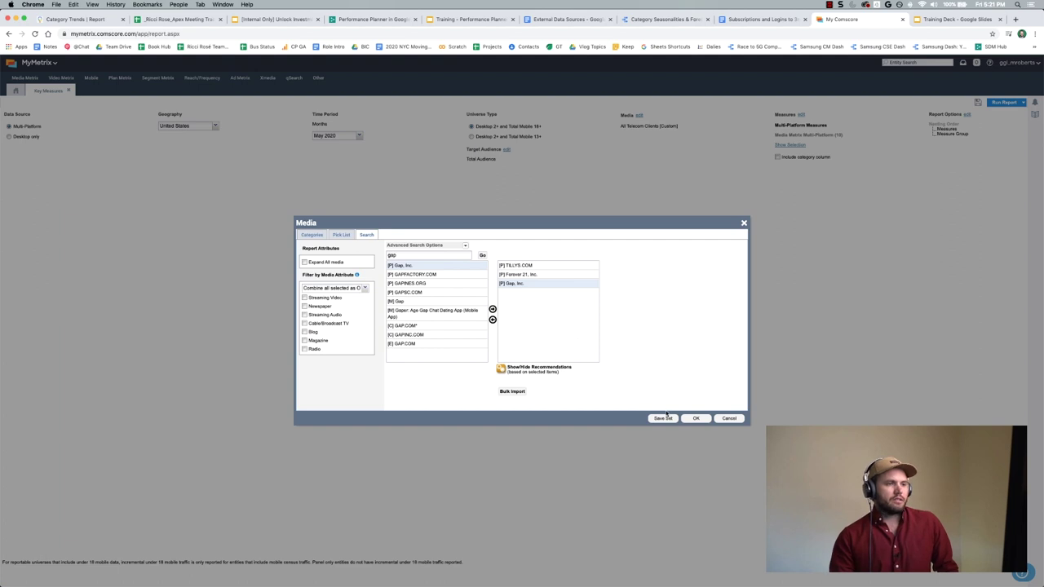
{"action": "left_click", "coordinate": [696, 419]}
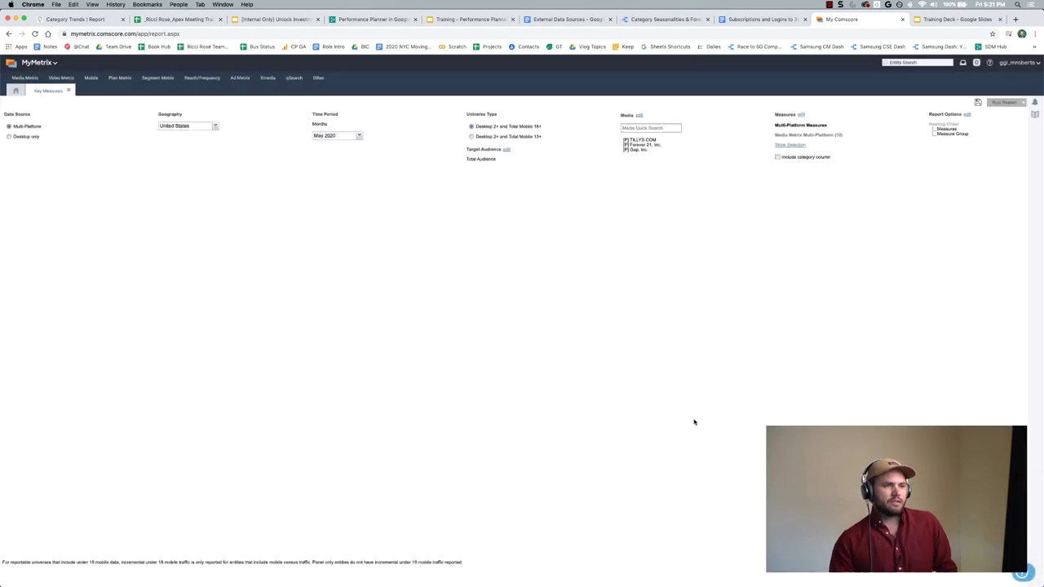
- Open the report's measures and add the Desktop measures Page Views (MM) and Video Views (000)
{"action": "left_click", "coordinate": [801, 116]}
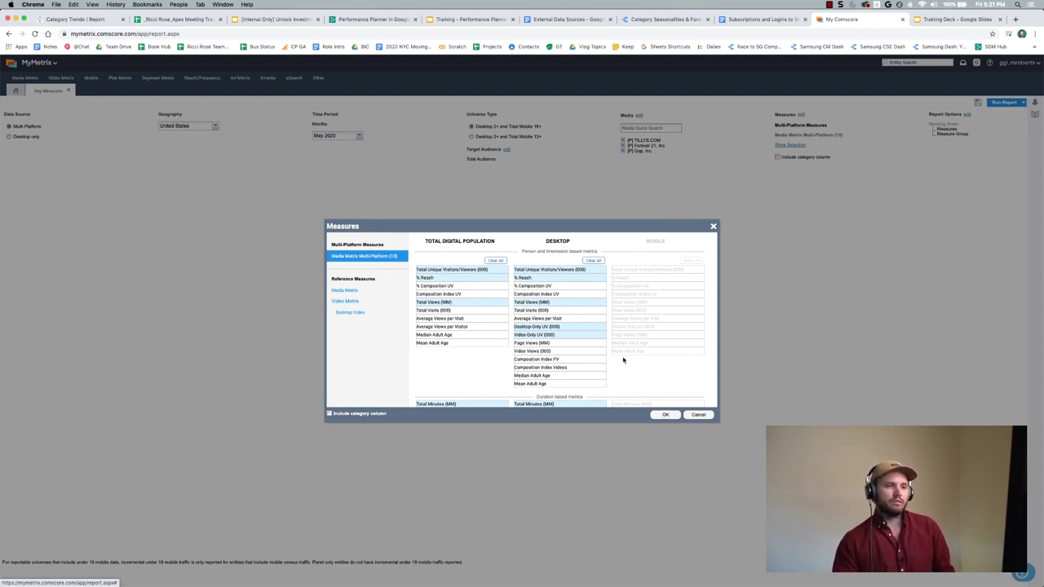
{"action": "scroll", "coordinate": [624, 360], "scroll_direction": "down", "scroll_amount": 5}
{"action": "scroll", "coordinate": [623, 360], "scroll_direction": "up", "scroll_amount": 5}
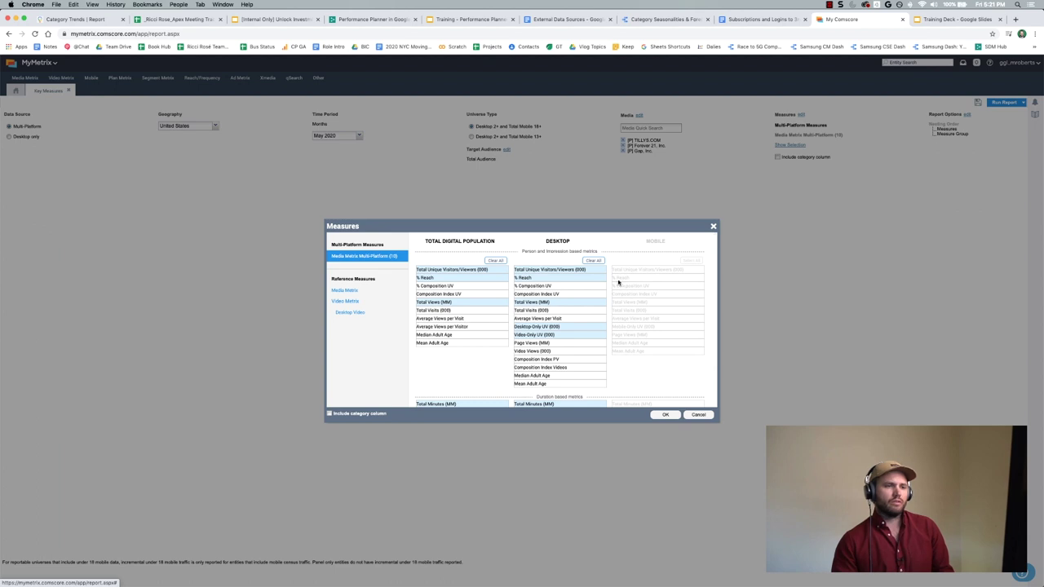
{"action": "scroll", "coordinate": [645, 328], "scroll_direction": "down", "scroll_amount": 2}
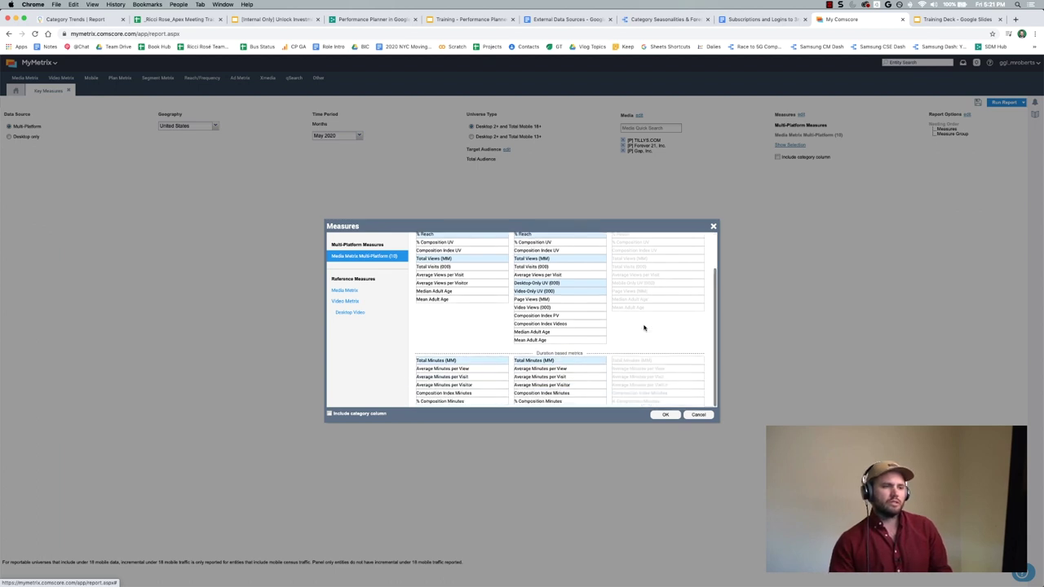
{"action": "scroll", "coordinate": [552, 375], "scroll_direction": "up", "scroll_amount": 2}
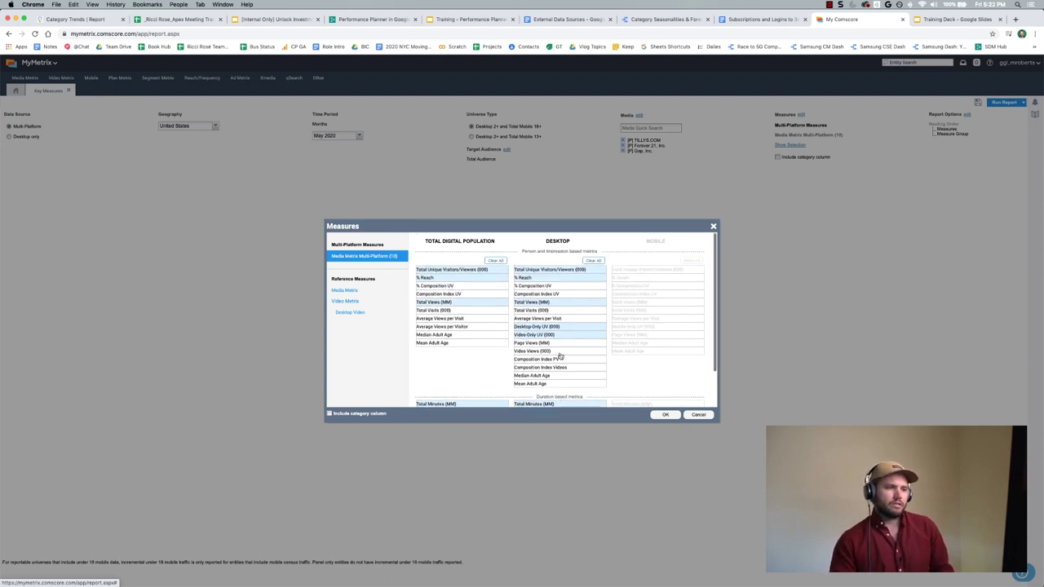
{"action": "left_click", "coordinate": [551, 344]}
{"action": "left_click", "coordinate": [556, 351]}
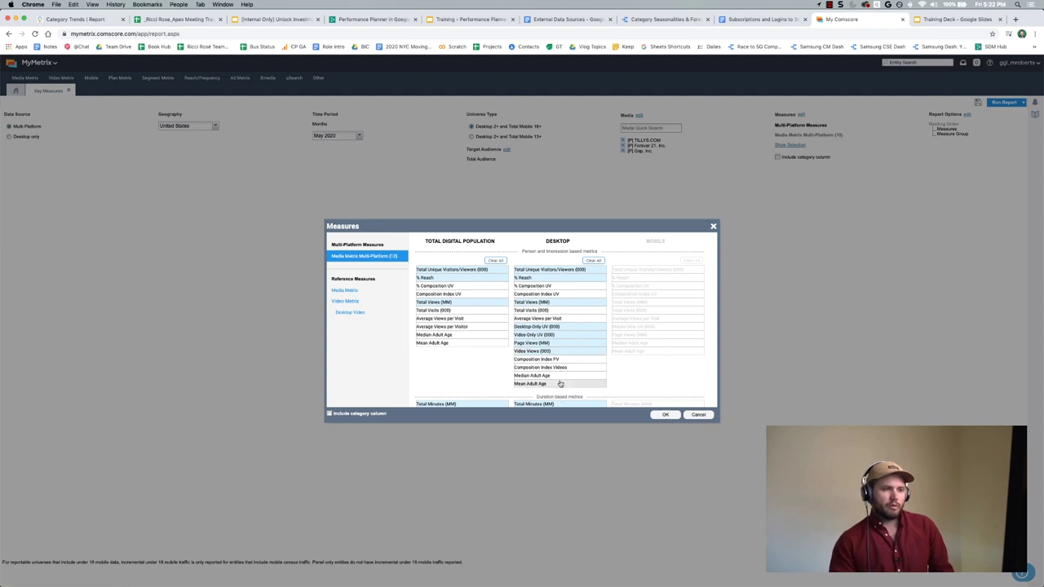
- Add the Desktop measures Total Visits (000) and Average Views per Visit, plus Total Digital Population Total Visits (000) and Median Adult Age, and apply them
{"action": "left_click", "coordinate": [567, 310]}
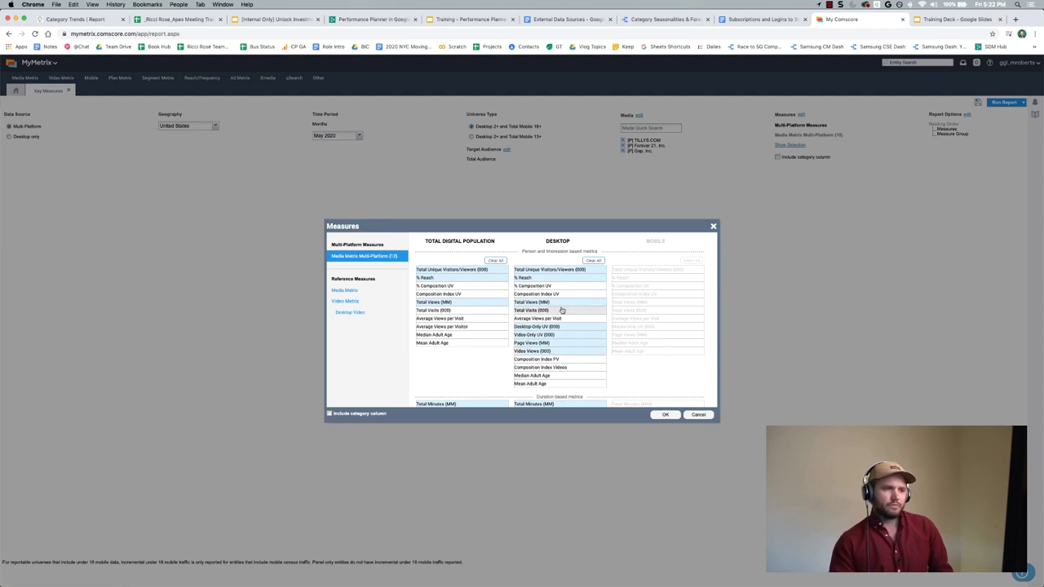
{"action": "left_click", "coordinate": [566, 319]}
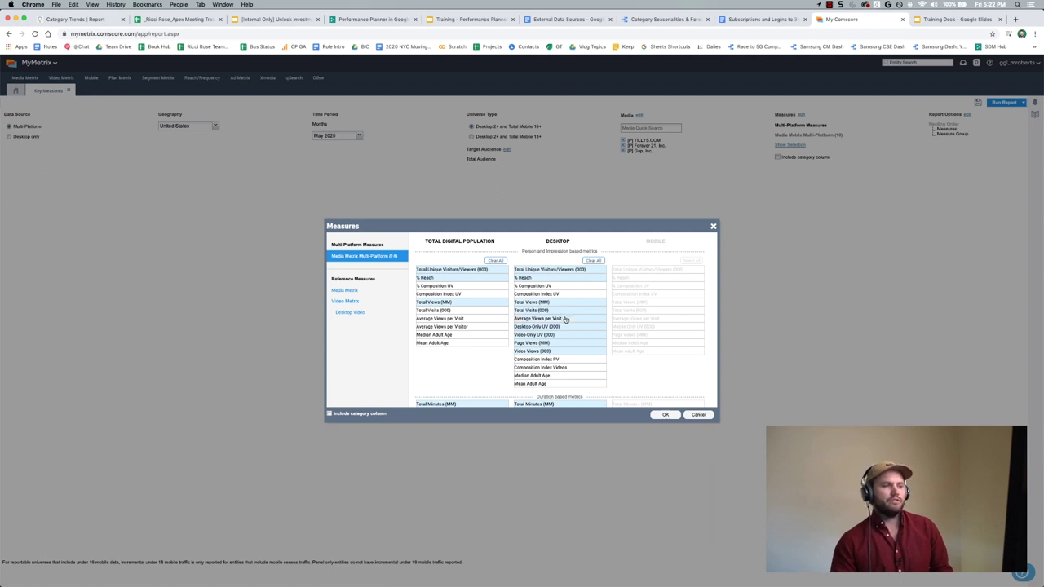
{"action": "left_click", "coordinate": [473, 311]}
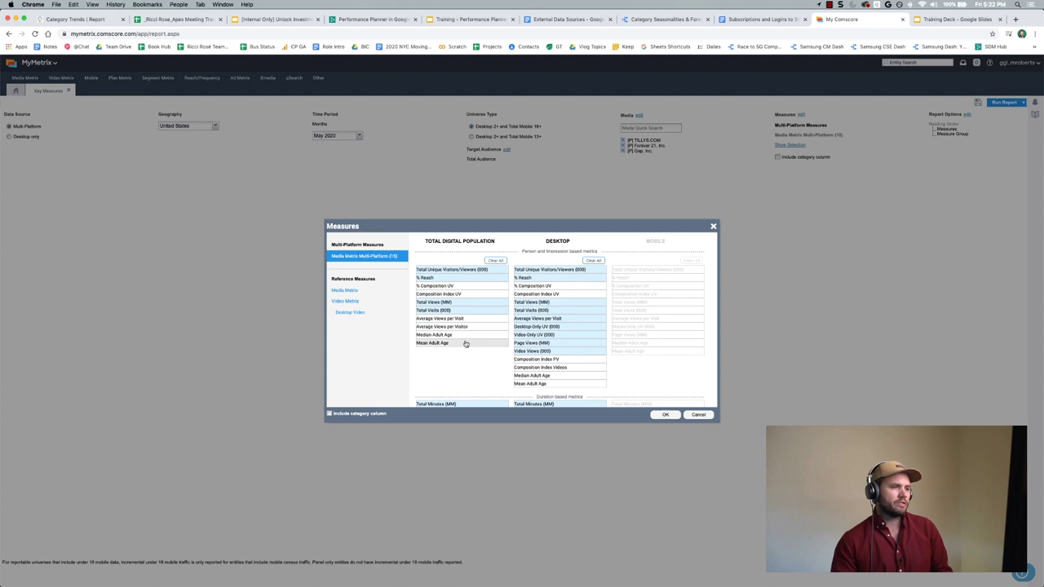
{"action": "left_click", "coordinate": [468, 335]}
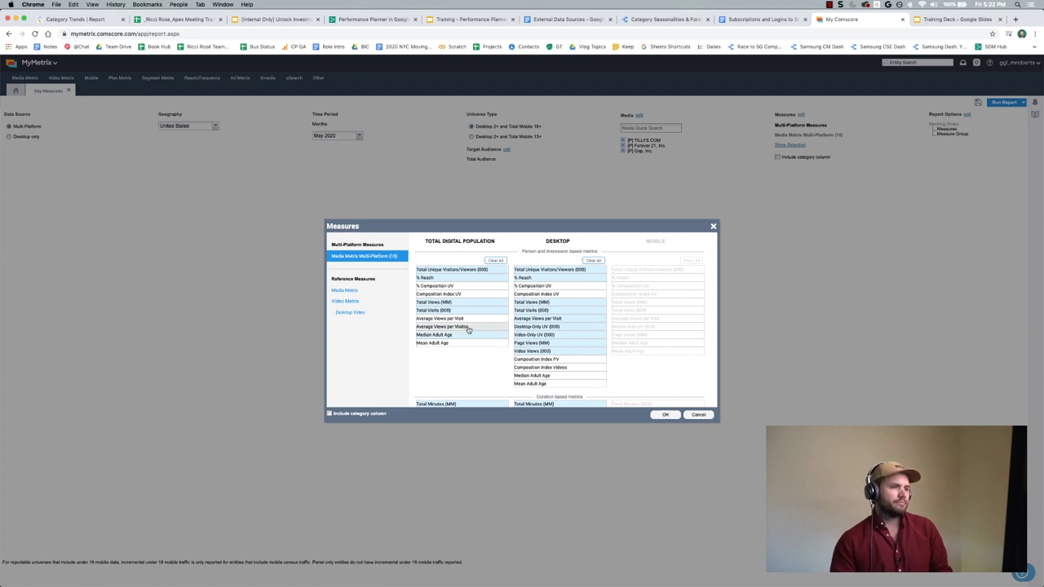
{"action": "left_click", "coordinate": [666, 415]}
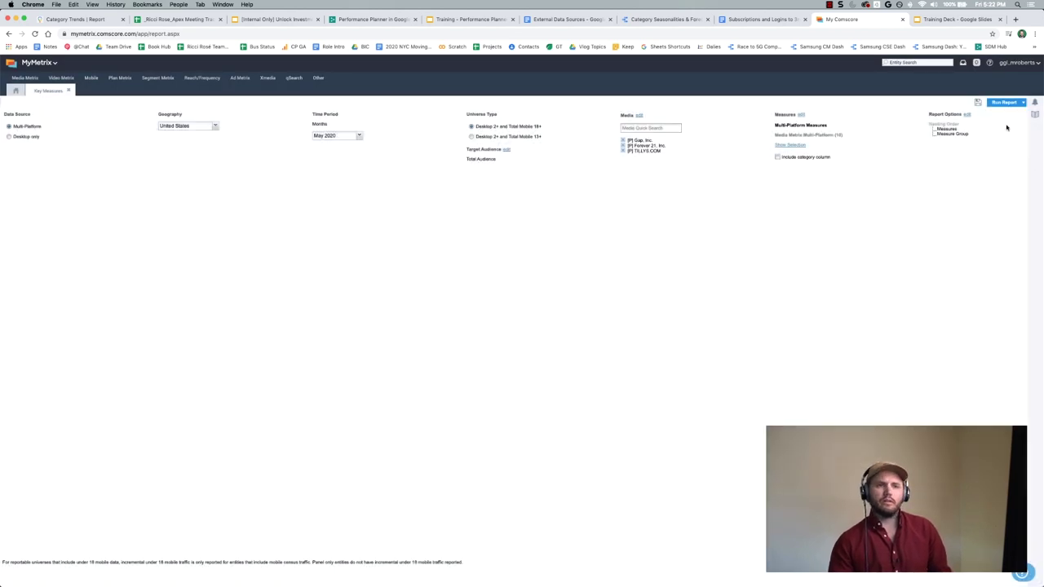
- Run the Key Measures report and review its columns through to Video Views (000)
{"action": "left_click", "coordinate": [1004, 103]}
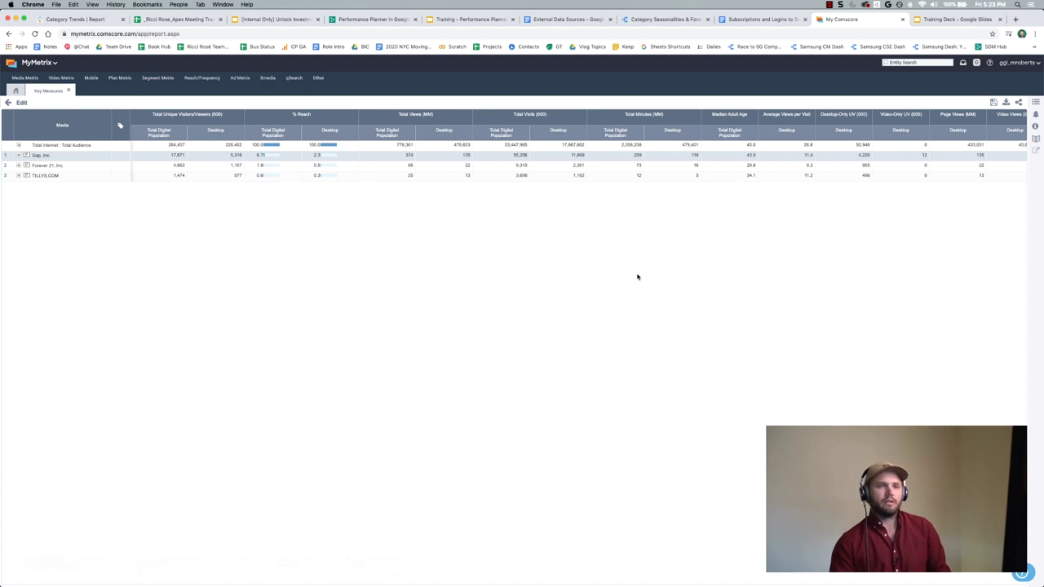
{"action": "scroll", "coordinate": [637, 277], "scroll_direction": "right", "scroll_amount": 2}
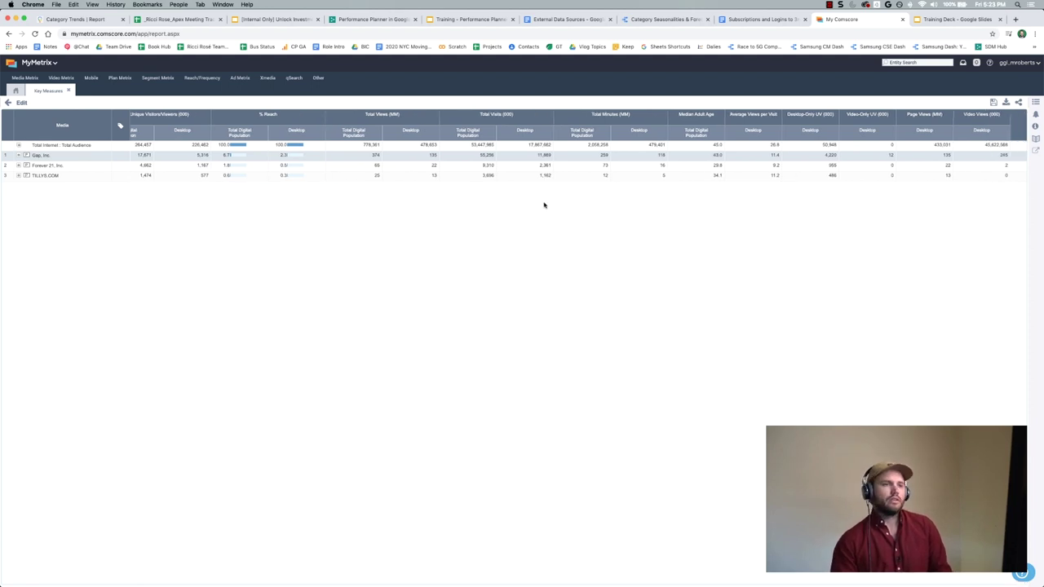
{"action": "scroll", "coordinate": [544, 205], "scroll_direction": "left", "scroll_amount": 2}
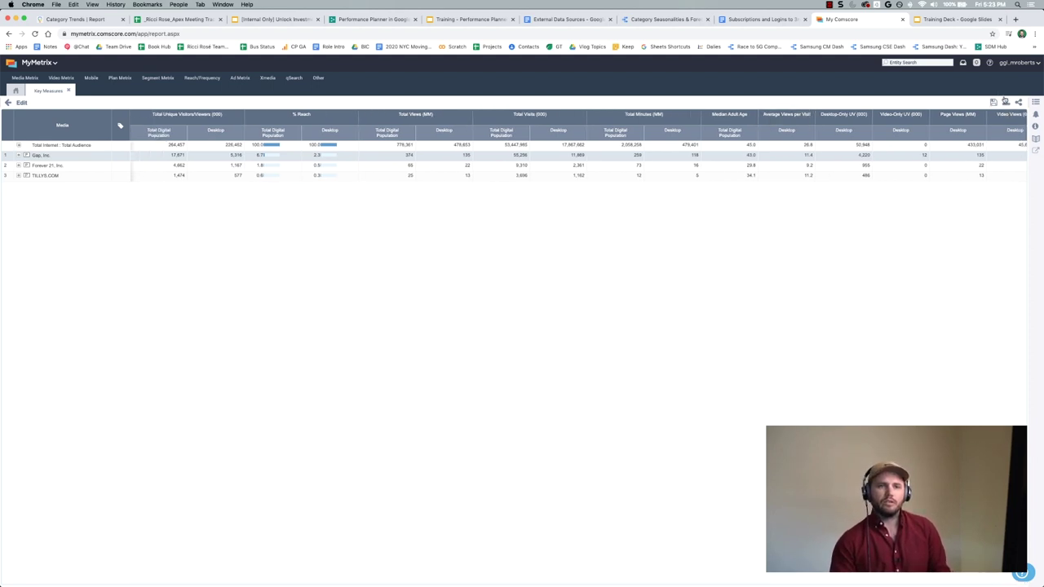
- Check the export formats offered for the Key Measures report, cancel the export, and review the remaining measure columns
{"action": "left_click", "coordinate": [1008, 103]}
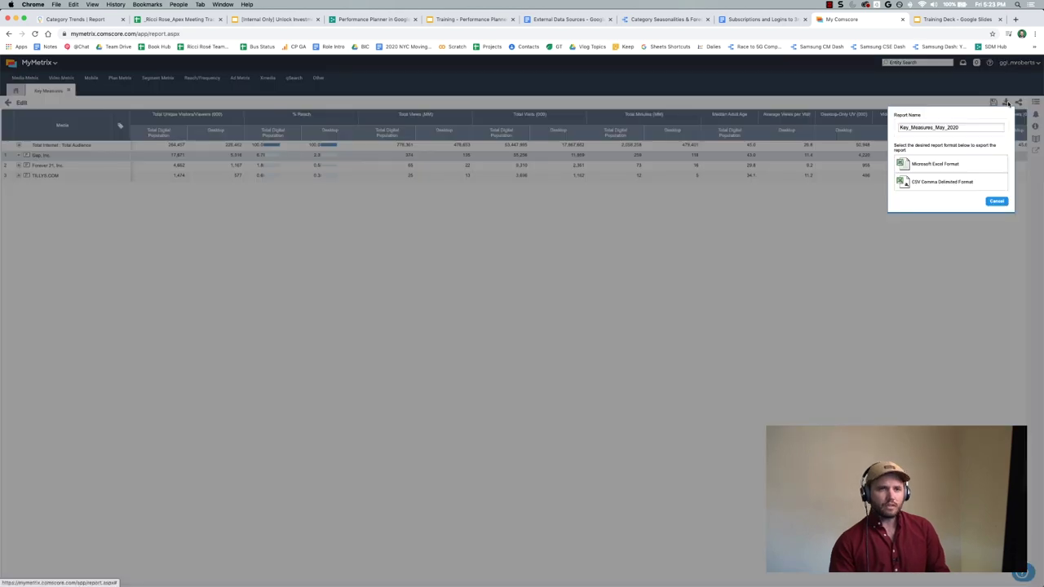
{"action": "left_click", "coordinate": [998, 202]}
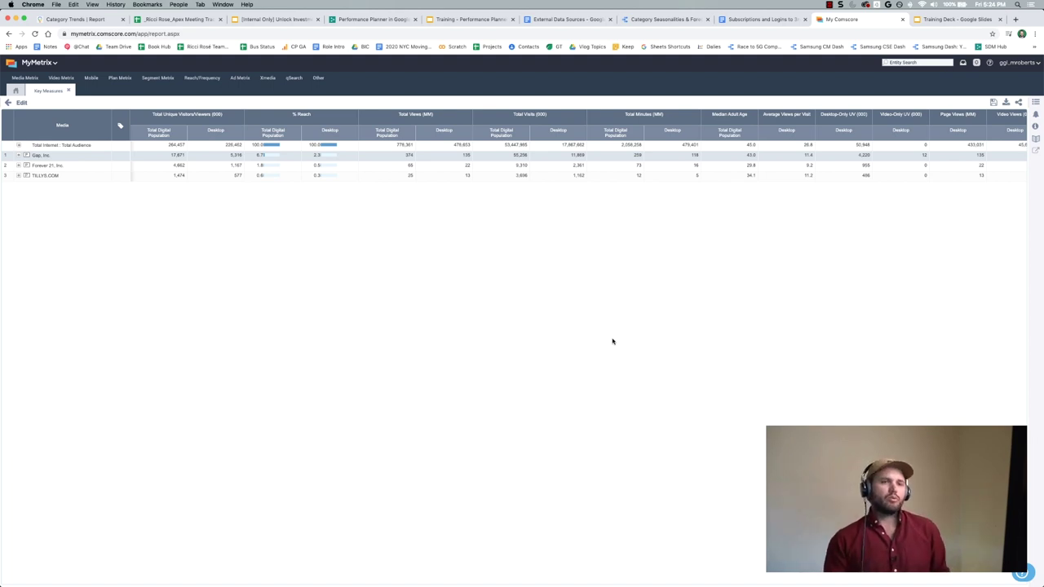
{"action": "scroll", "coordinate": [612, 341], "scroll_direction": "right", "scroll_amount": 2}
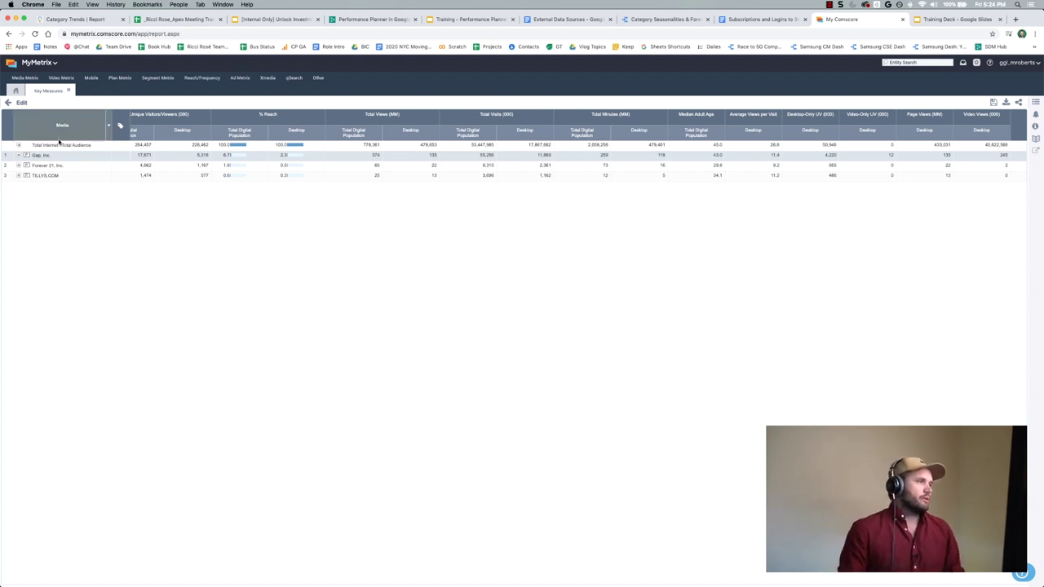
- Start a new Media Metrix Cross Visiting report
{"action": "left_click", "coordinate": [26, 80]}
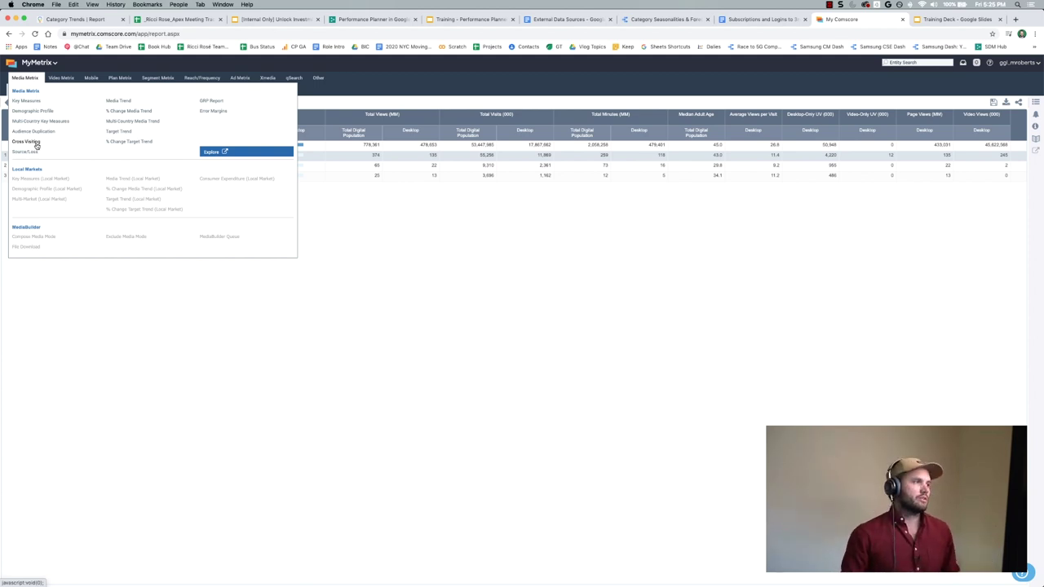
{"action": "left_click", "coordinate": [36, 145]}
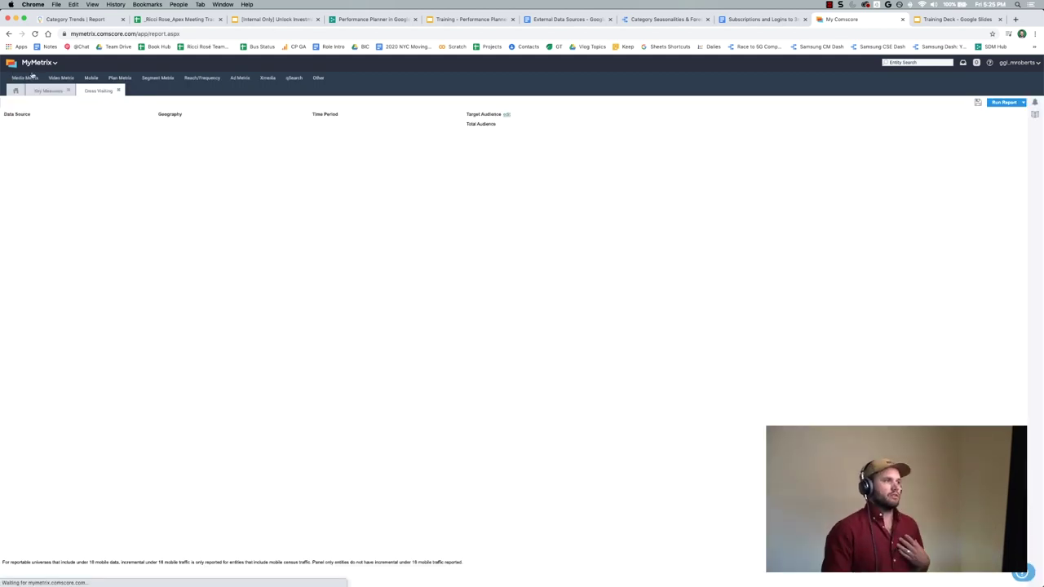
{"action": "mouse_move", "coordinate": [33, 77]}
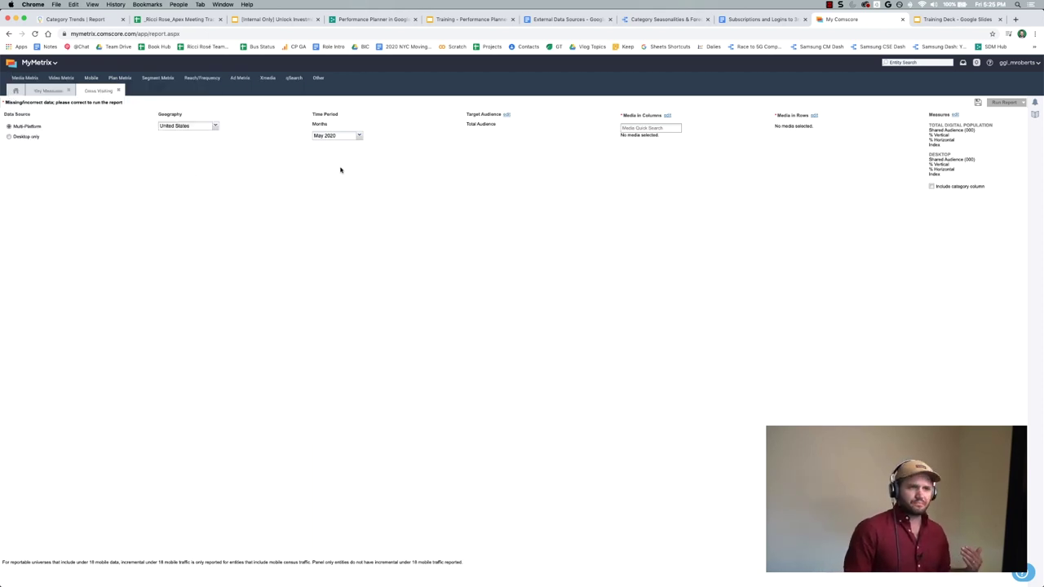
- Look through the standard target audience options by age, household income, children and household size, and close them without choosing one
{"action": "left_click", "coordinate": [506, 114]}
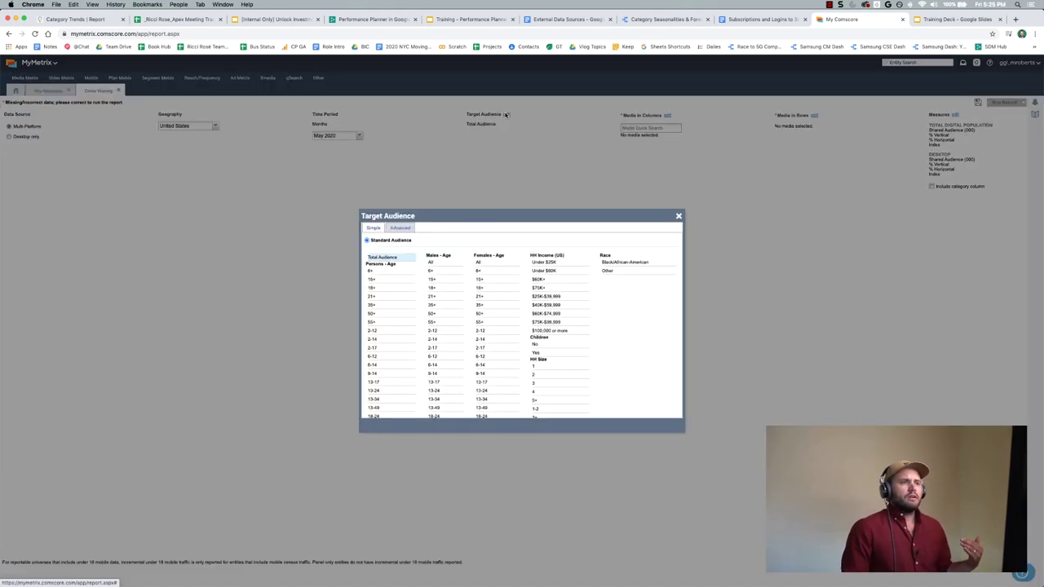
{"action": "scroll", "coordinate": [484, 373], "scroll_direction": "down", "scroll_amount": 5}
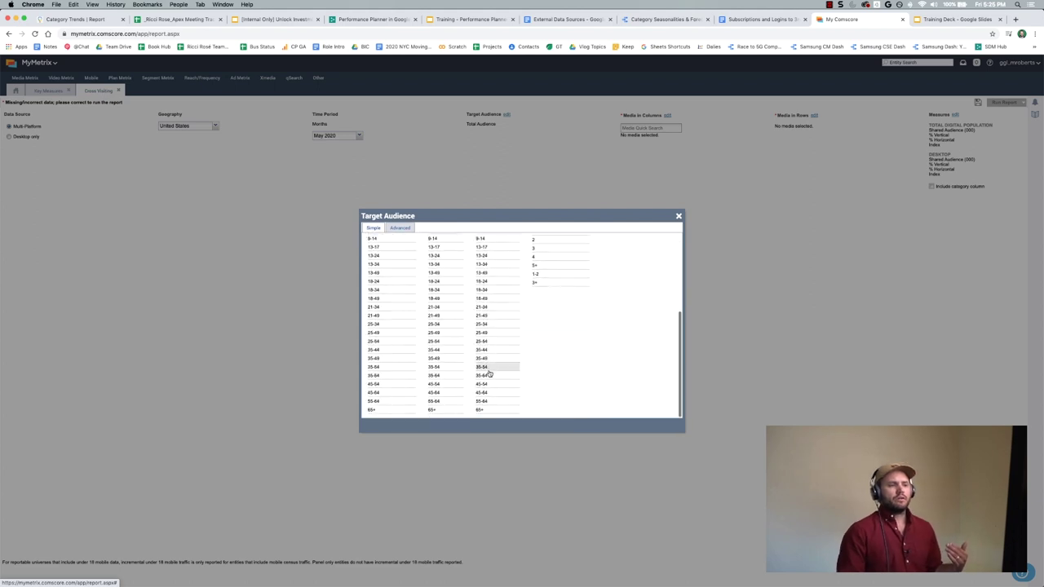
{"action": "scroll", "coordinate": [490, 373], "scroll_direction": "up", "scroll_amount": 5}
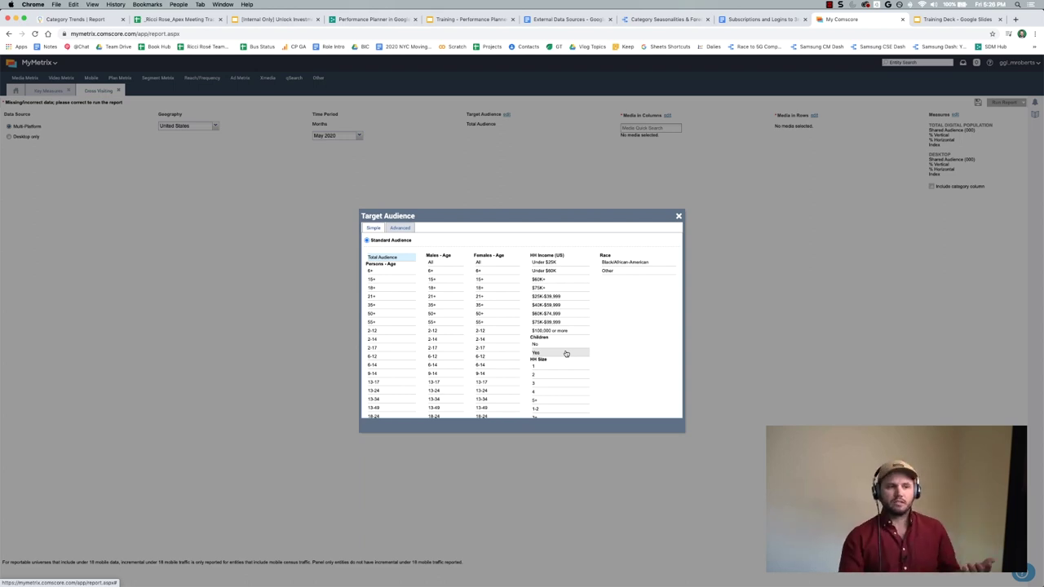
{"action": "left_click", "coordinate": [679, 216]}
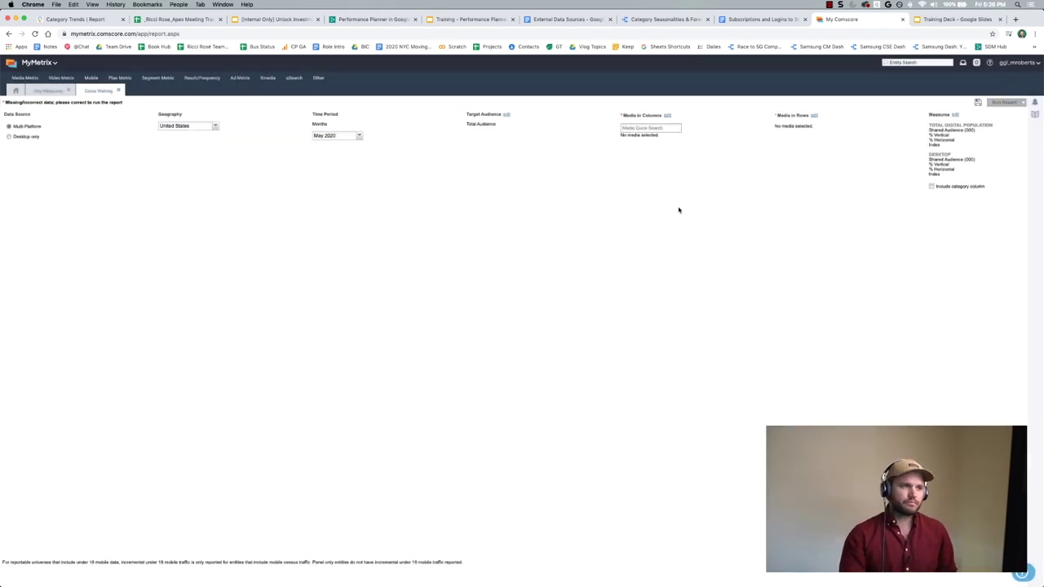
- Open the media selection for the report columns and load the saved media list "Tillys and competitors"
{"action": "left_click", "coordinate": [668, 115]}
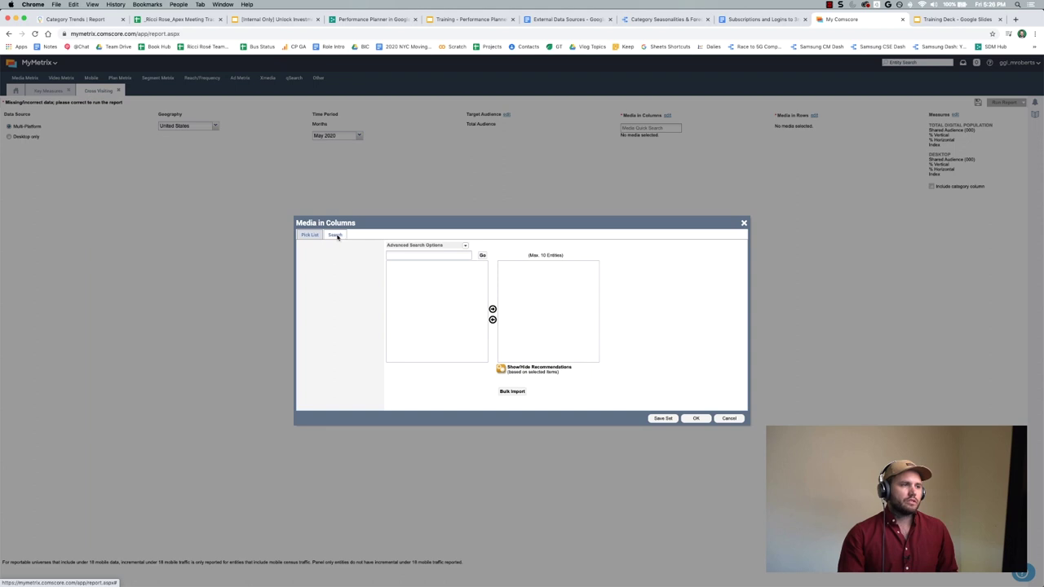
{"action": "left_click", "coordinate": [309, 235]}
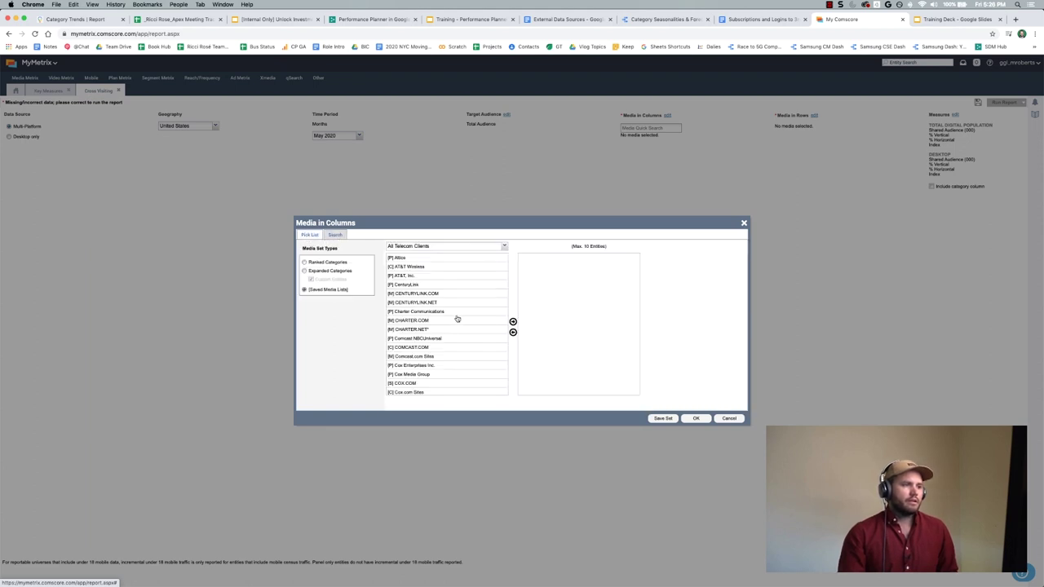
{"action": "scroll", "coordinate": [454, 319], "scroll_direction": "down", "scroll_amount": 5}
{"action": "scroll", "coordinate": [455, 319], "scroll_direction": "up", "scroll_amount": 5}
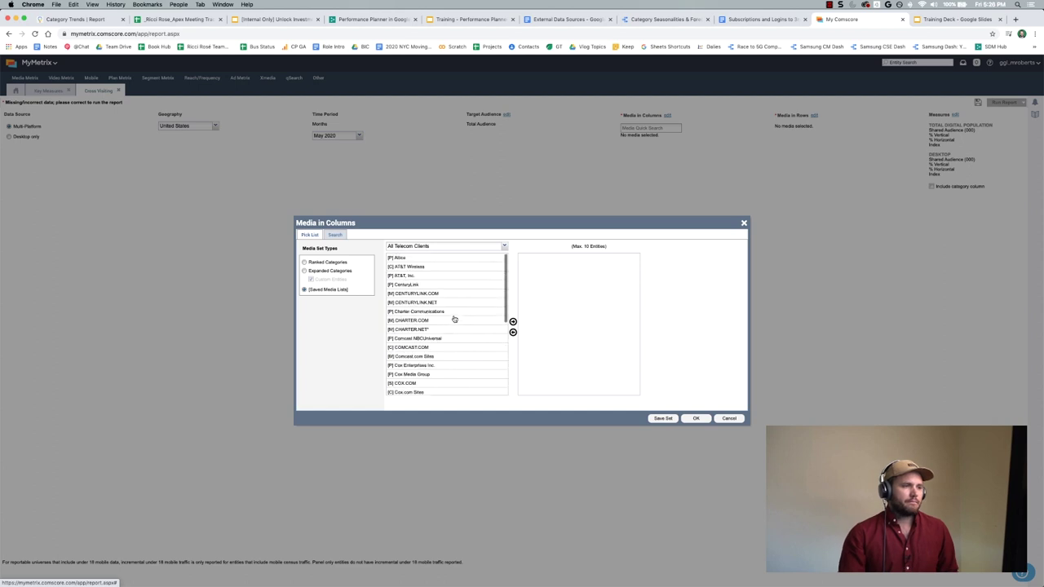
{"action": "left_click", "coordinate": [504, 246]}
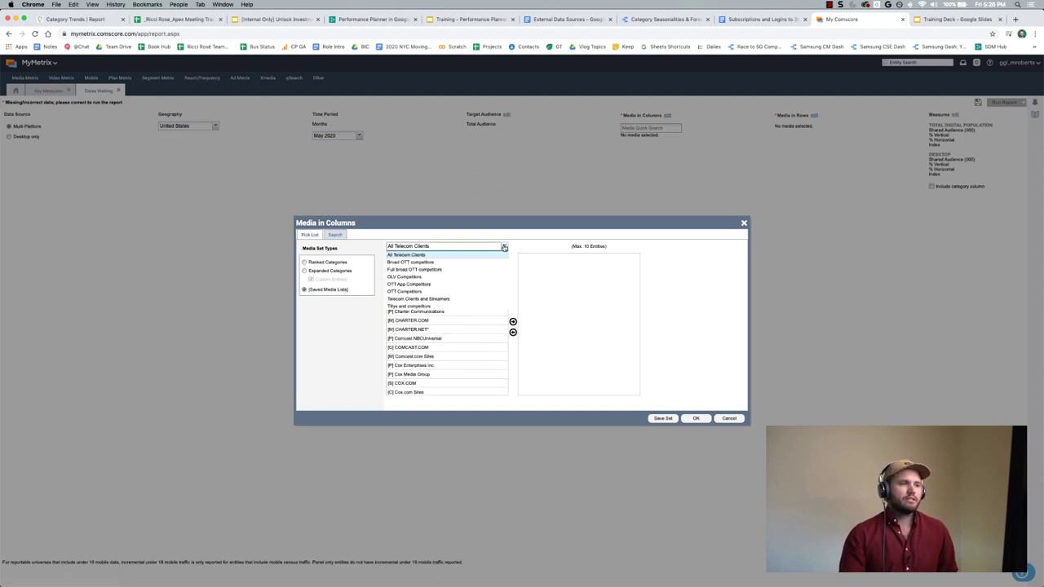
{"action": "left_click", "coordinate": [454, 306]}
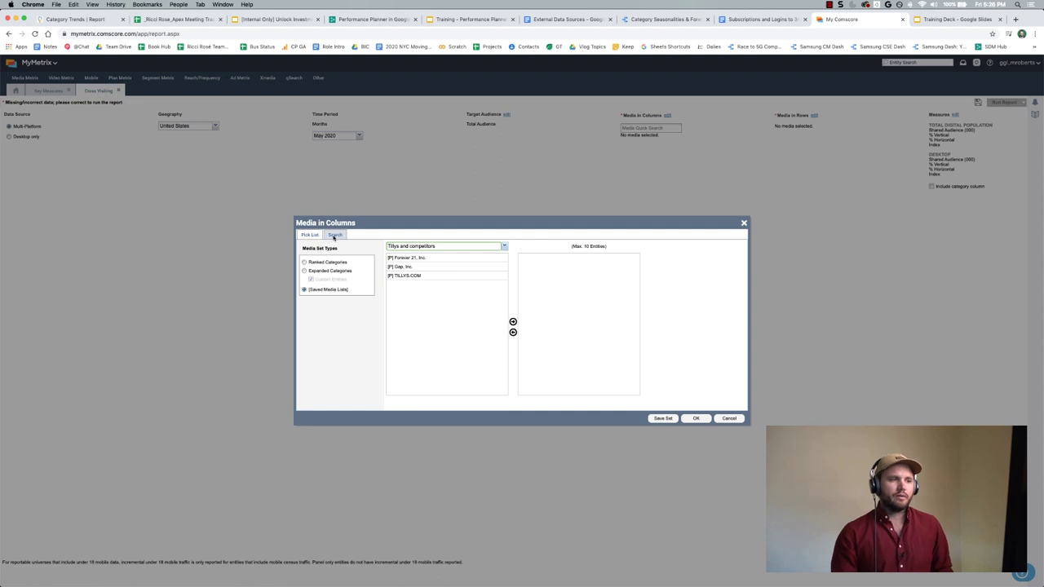
{"action": "left_click", "coordinate": [695, 418]}
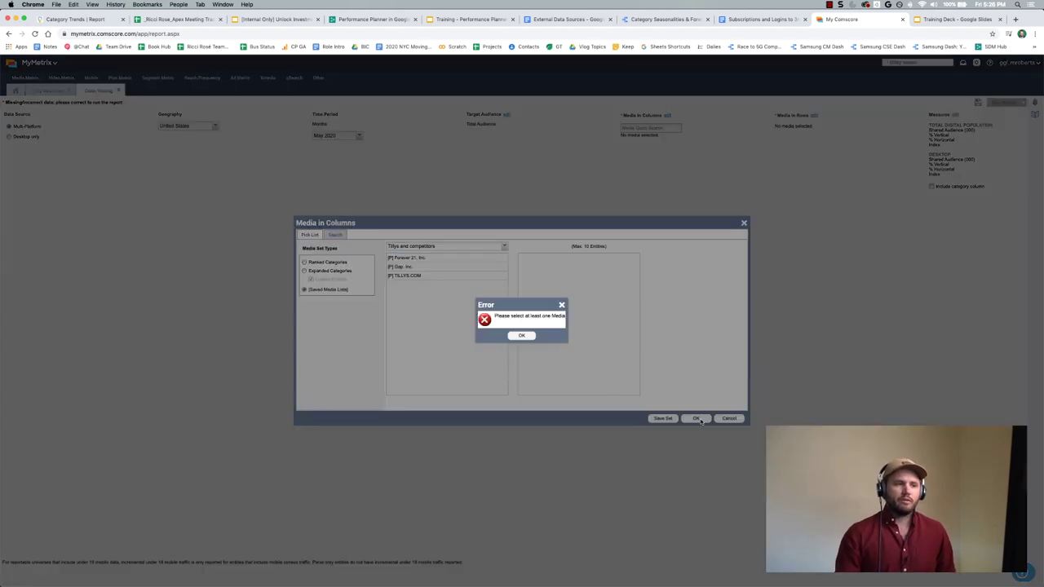
{"action": "left_click", "coordinate": [521, 335]}
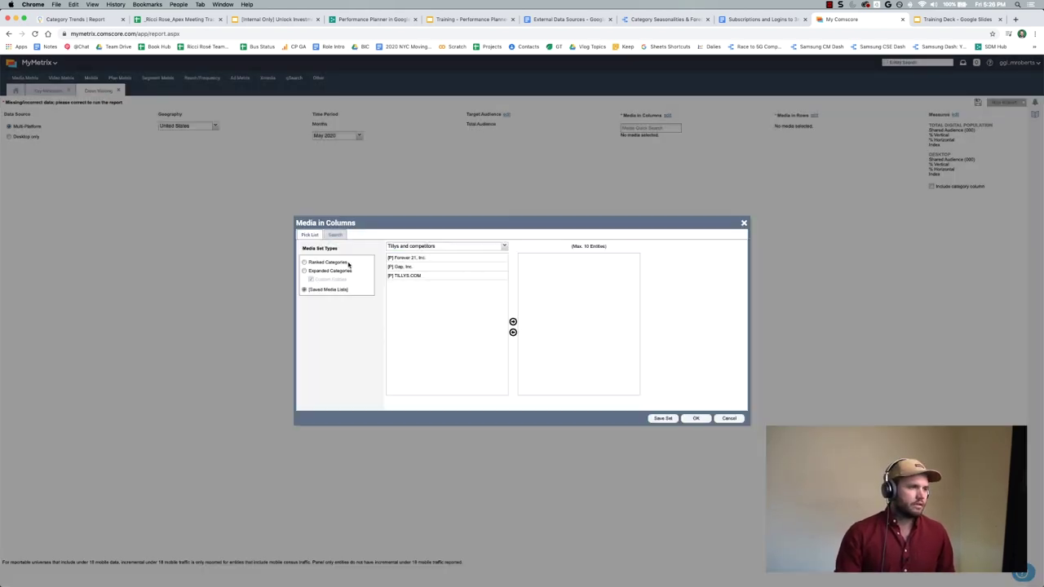
- Add Forever 21, Inc., Gap, Inc. and TILLYS.COM from the saved list to the report columns and apply the selection
{"action": "left_click", "coordinate": [415, 258]}
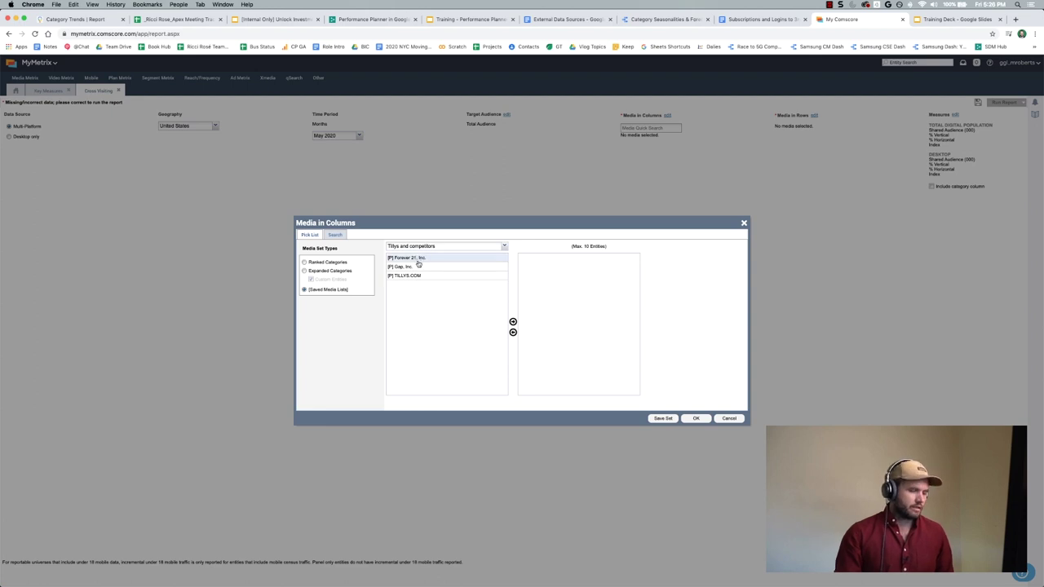
{"action": "left_click", "coordinate": [424, 276], "text": "shift"}
{"action": "left_click", "coordinate": [514, 322]}
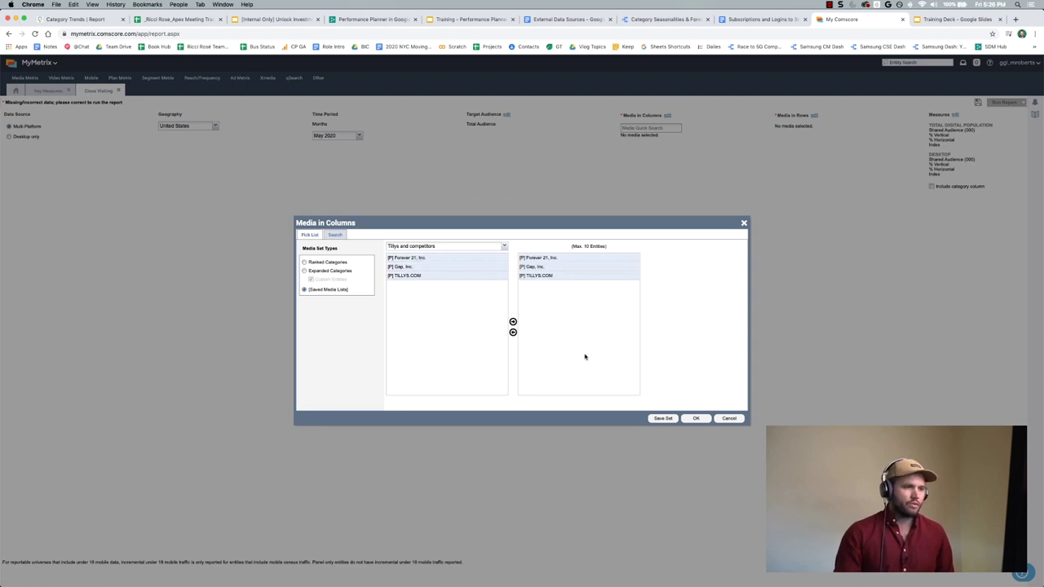
{"action": "left_click", "coordinate": [695, 418]}
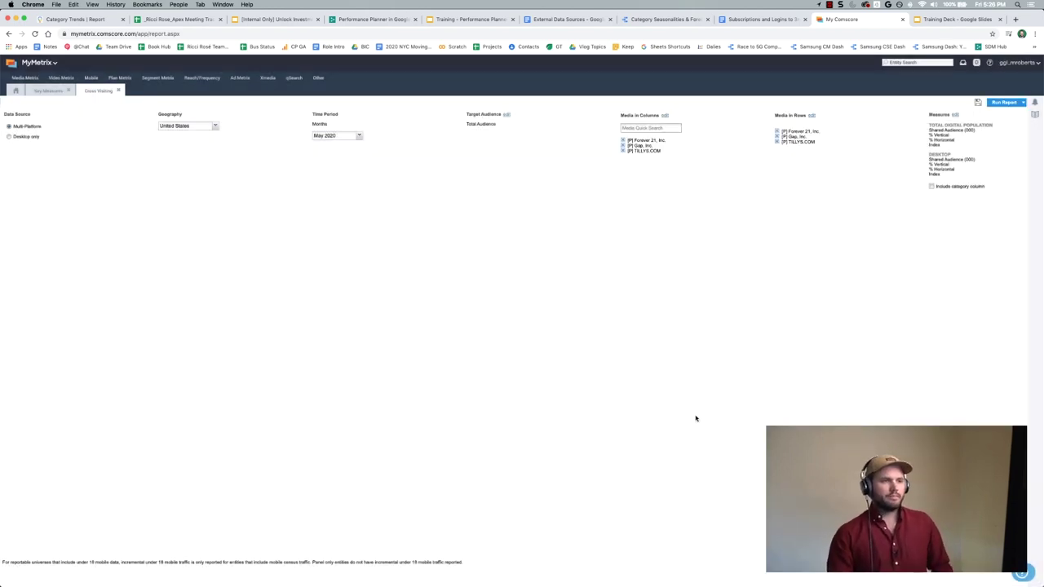
- Confirm all Total Digital Population and Desktop cross-visiting measures, and run the report to review the shared audience of each media
{"action": "left_click", "coordinate": [956, 116]}
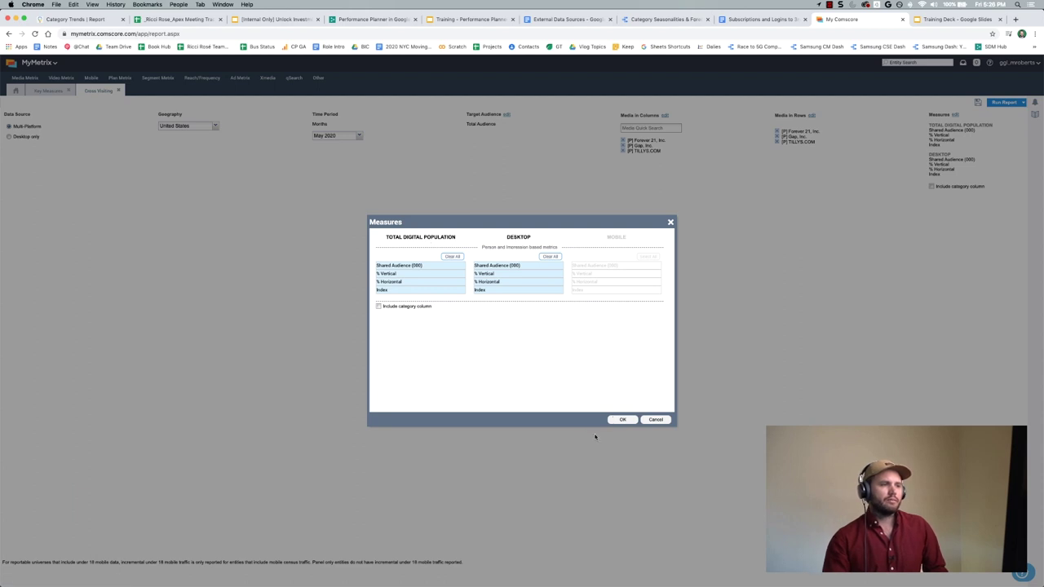
{"action": "left_click", "coordinate": [620, 420]}
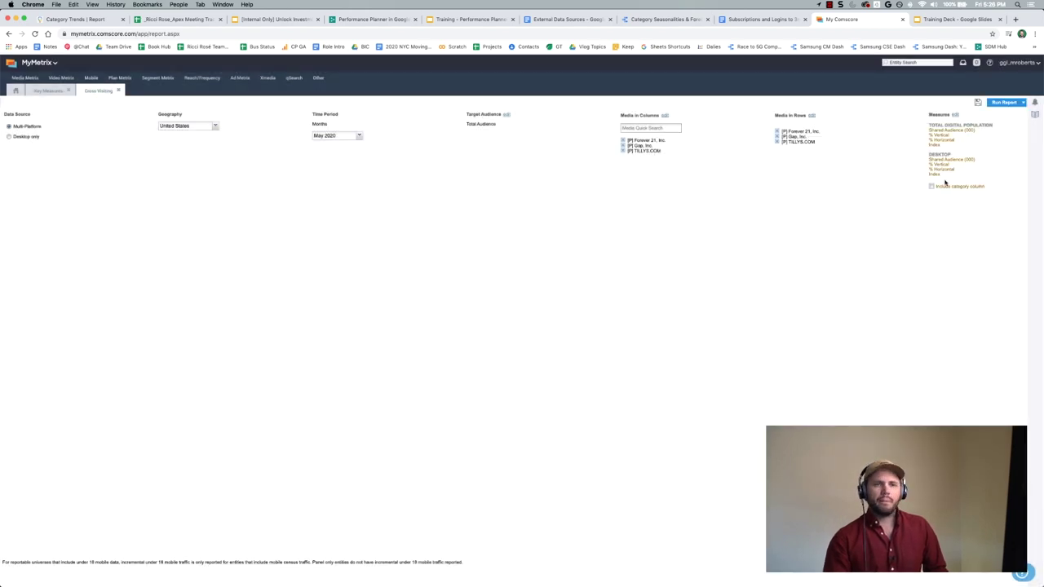
{"action": "left_click", "coordinate": [1005, 101]}
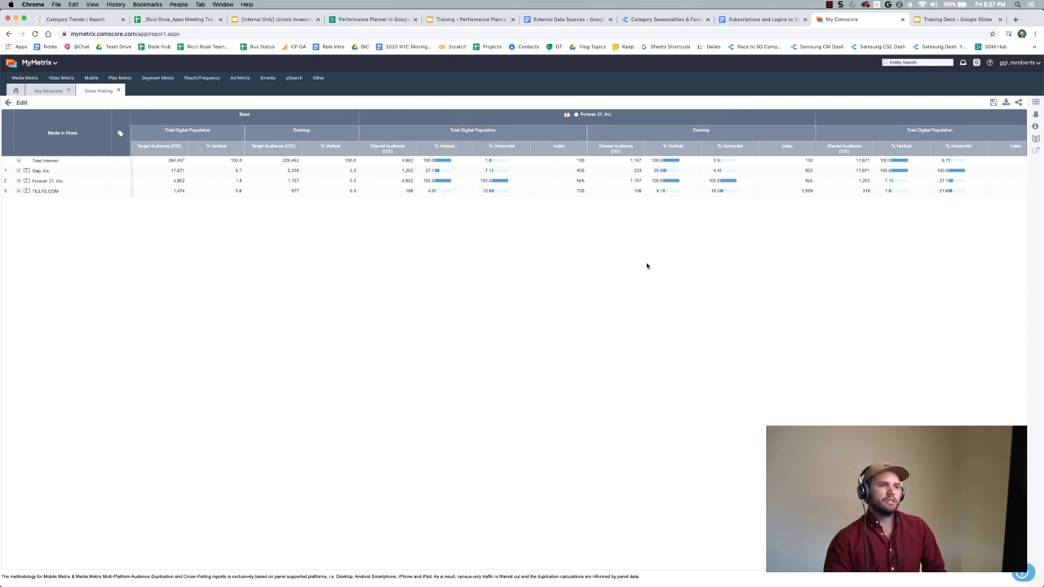
{"action": "scroll", "coordinate": [683, 258], "scroll_direction": "right", "scroll_amount": 5}
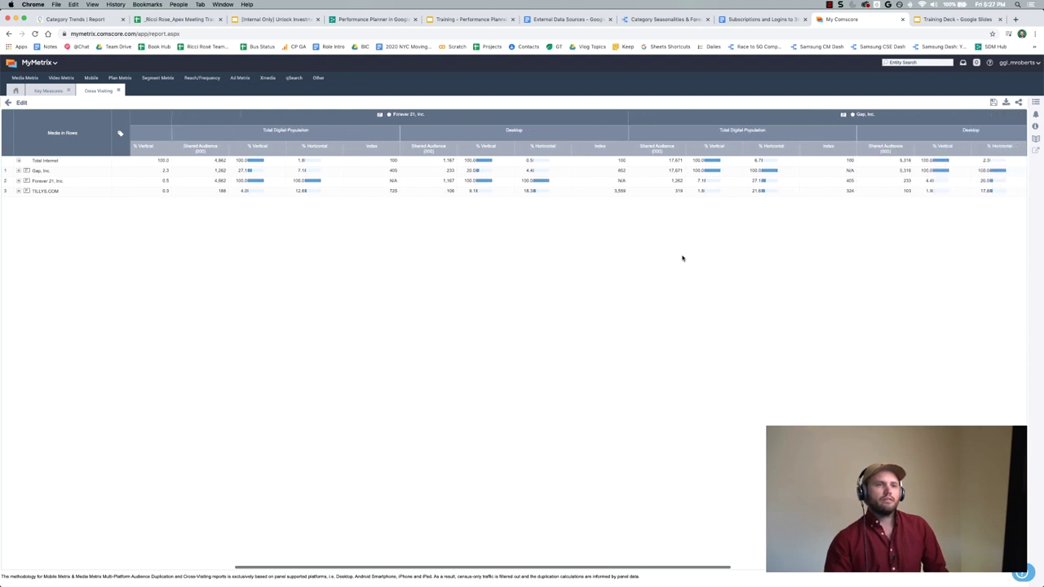
{"action": "scroll", "coordinate": [682, 259], "scroll_direction": "right", "scroll_amount": 10}
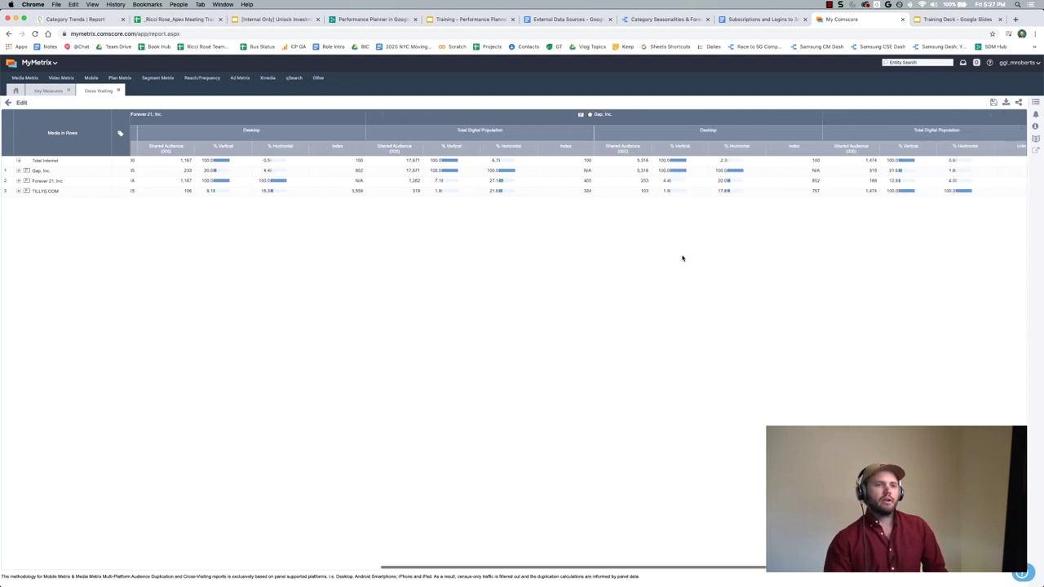
{"action": "scroll", "coordinate": [683, 258], "scroll_direction": "right", "scroll_amount": 2}
{"action": "scroll", "coordinate": [683, 259], "scroll_direction": "right", "scroll_amount": 5}
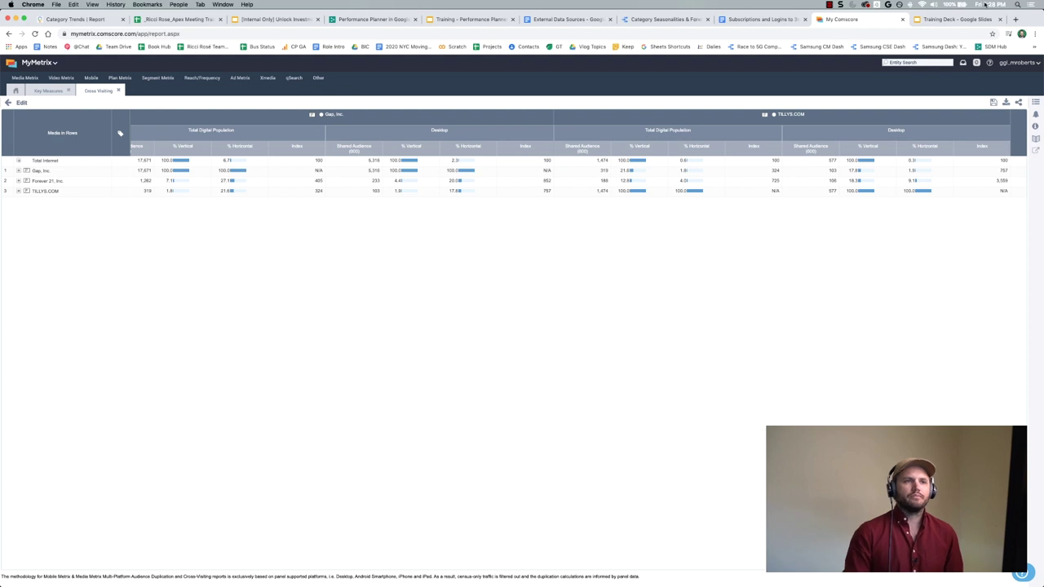
- Switch to Google Drive in a new browser tab
{"action": "left_click", "coordinate": [1016, 19]}
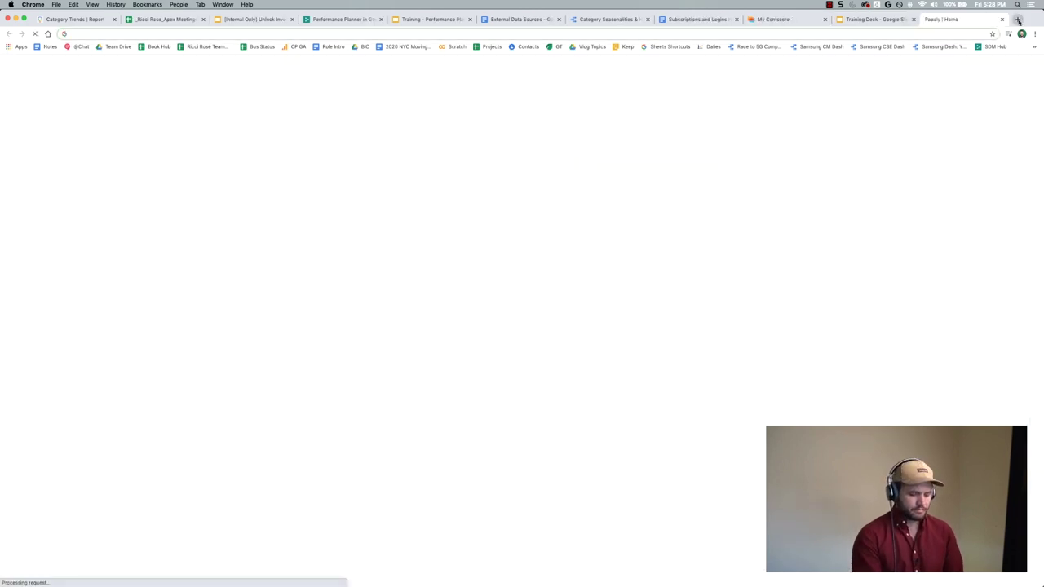
{"action": "type", "text": "drive/"}
{"action": "key", "text": "Return"}
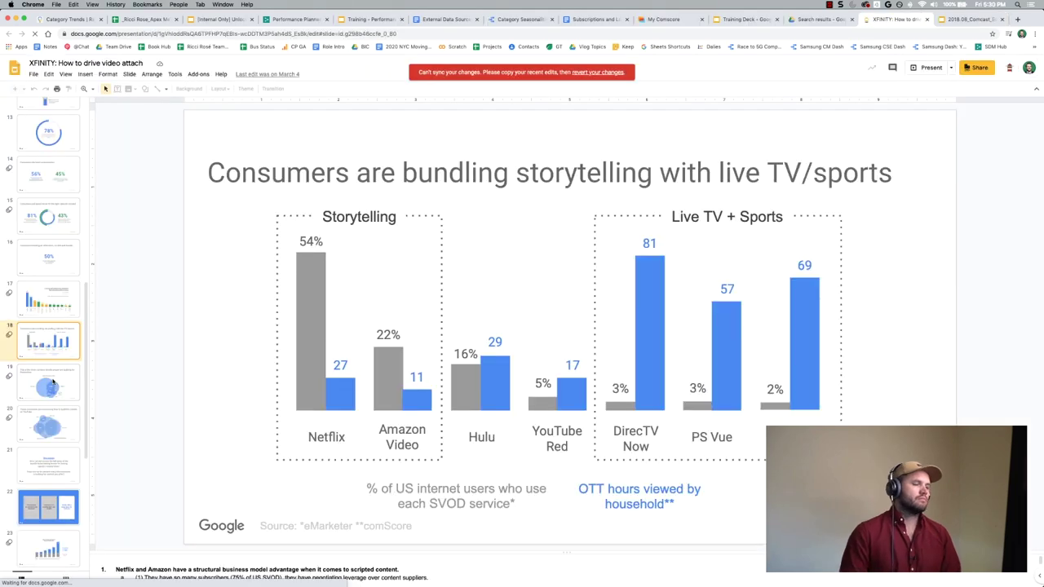
- Present the XFINITY deck from its unique website visitors slide, and return to the preceding slide on bundling storytelling with live TV/sports
{"action": "left_click", "coordinate": [53, 383]}
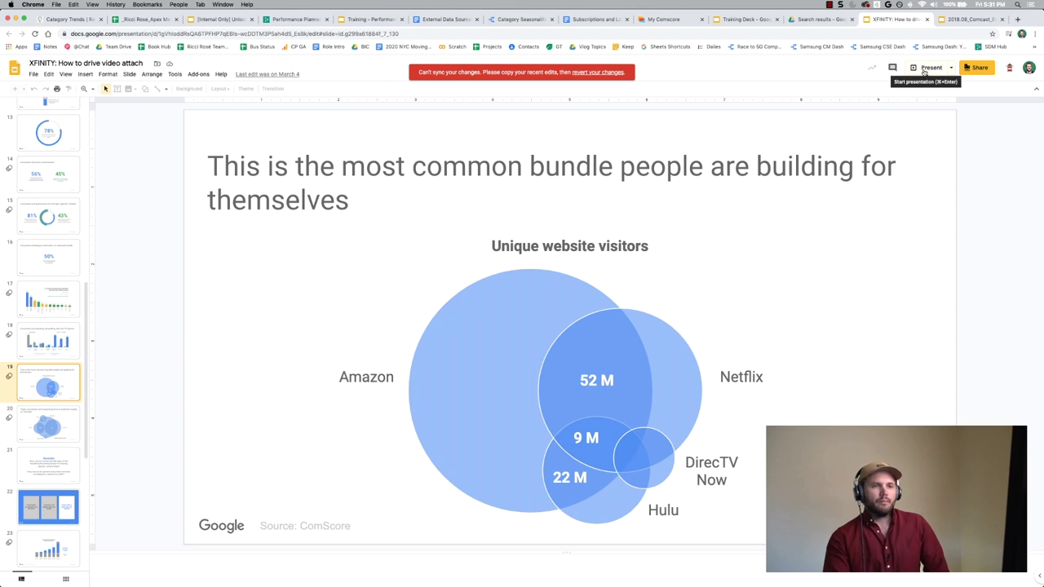
{"action": "left_click", "coordinate": [925, 72]}
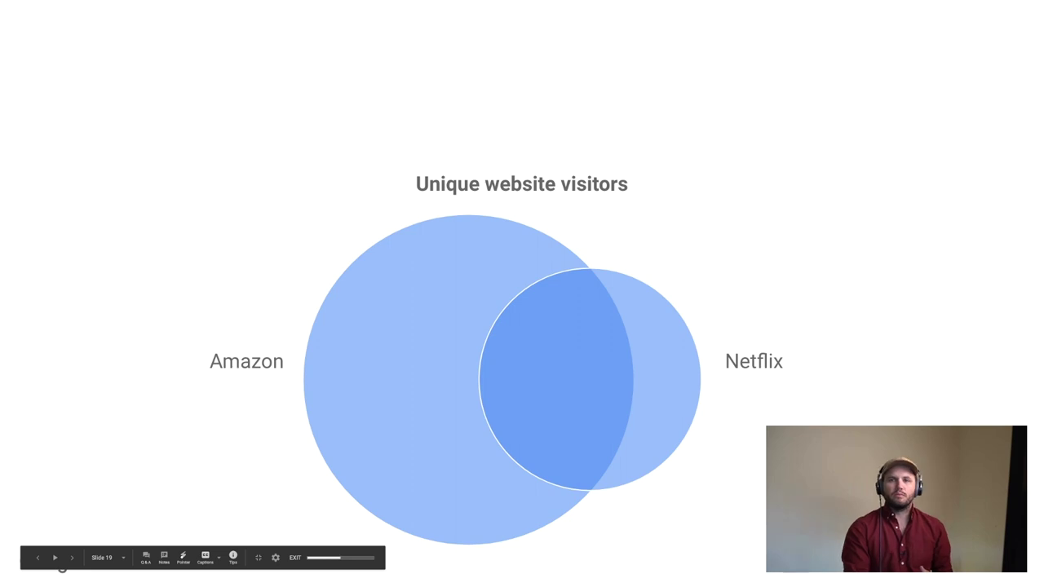
{"action": "key", "text": "Left"}
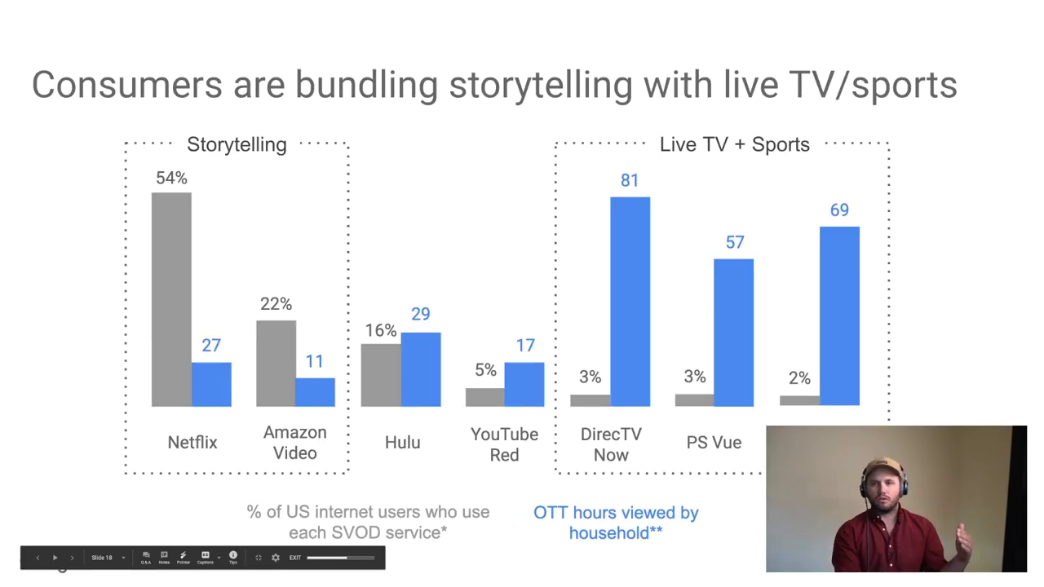
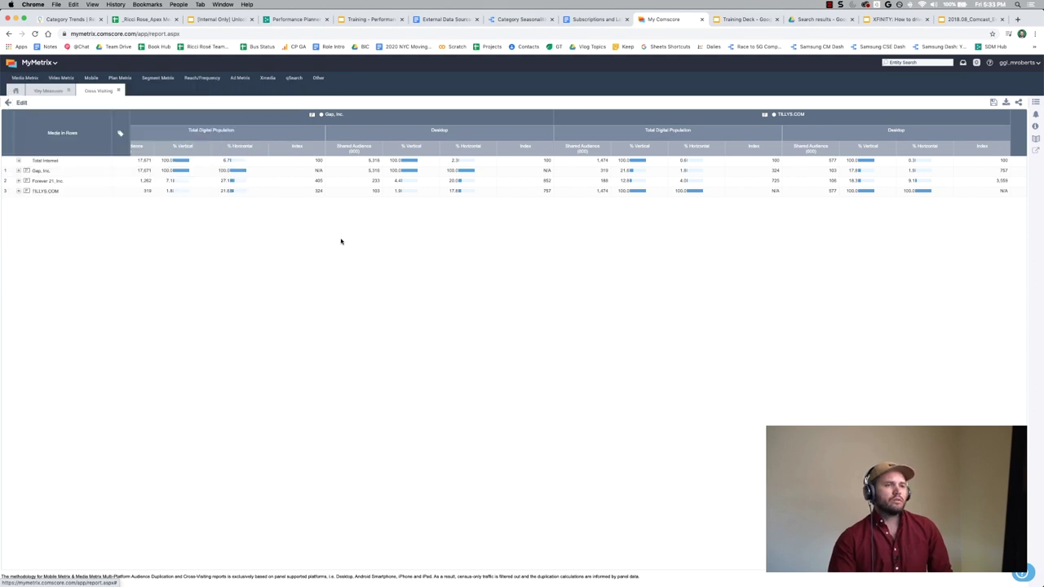
- Switch back to Comscore MyMetrix and open a Video Metrix Cross Viewing report to view its settings
{"action": "mouse_move", "coordinate": [92, 81]}
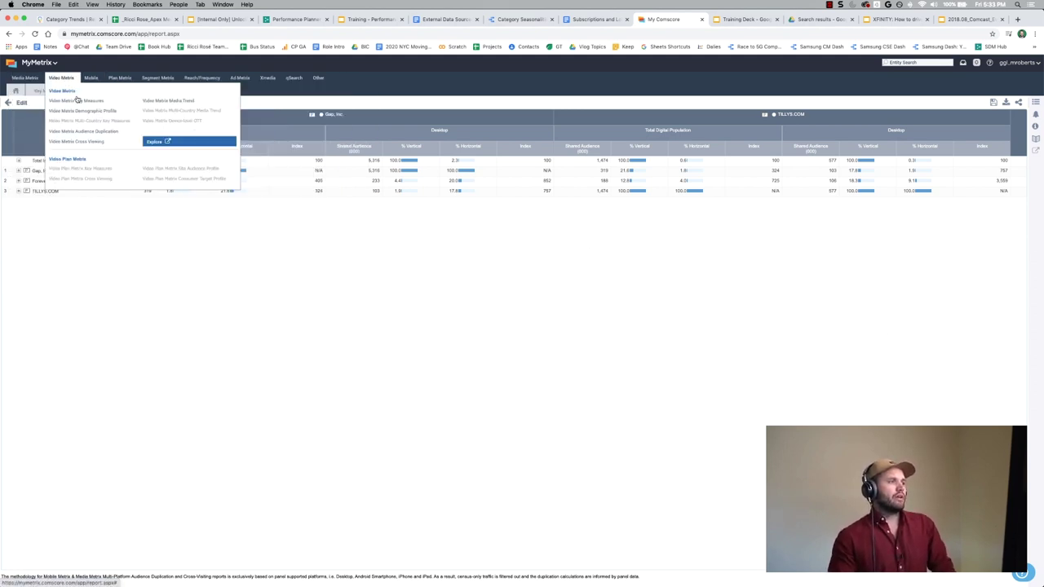
{"action": "left_click", "coordinate": [85, 143]}
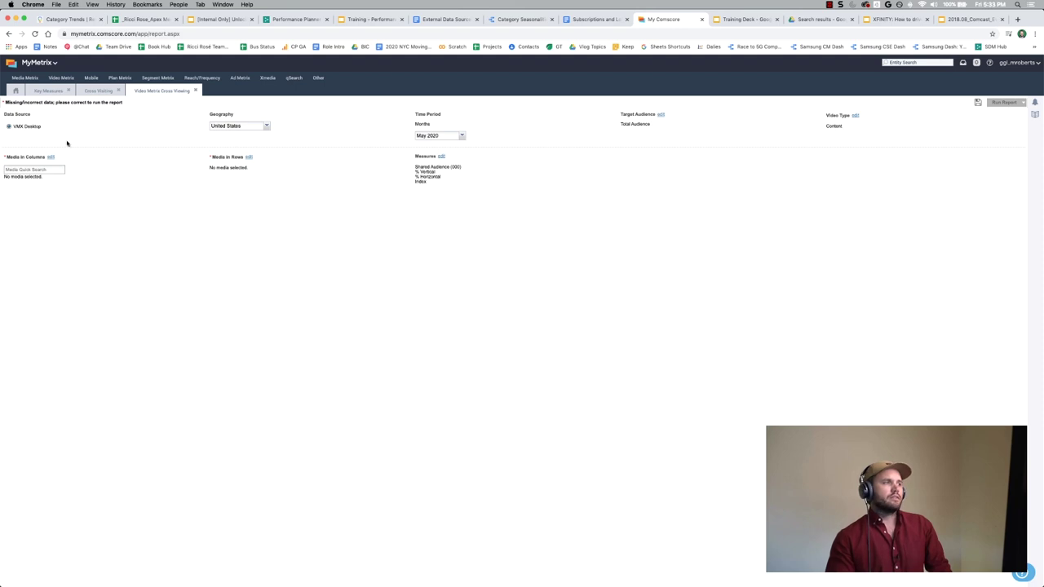
{"action": "left_click", "coordinate": [31, 169]}
{"action": "left_click", "coordinate": [287, 218]}
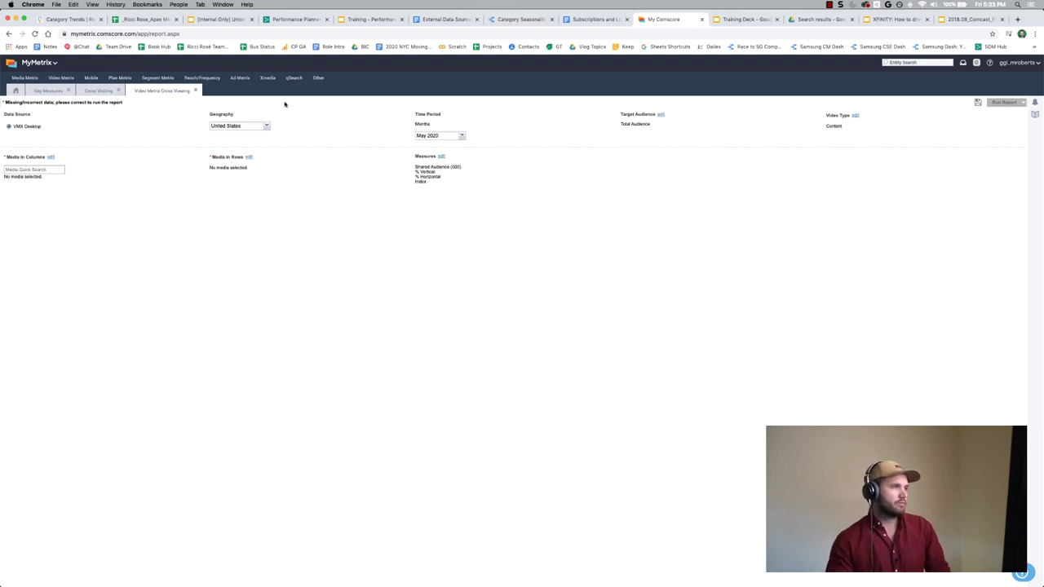
- Open a MobiLens Plus Audience Profile report and check its time period options
{"action": "left_click", "coordinate": [91, 78]}
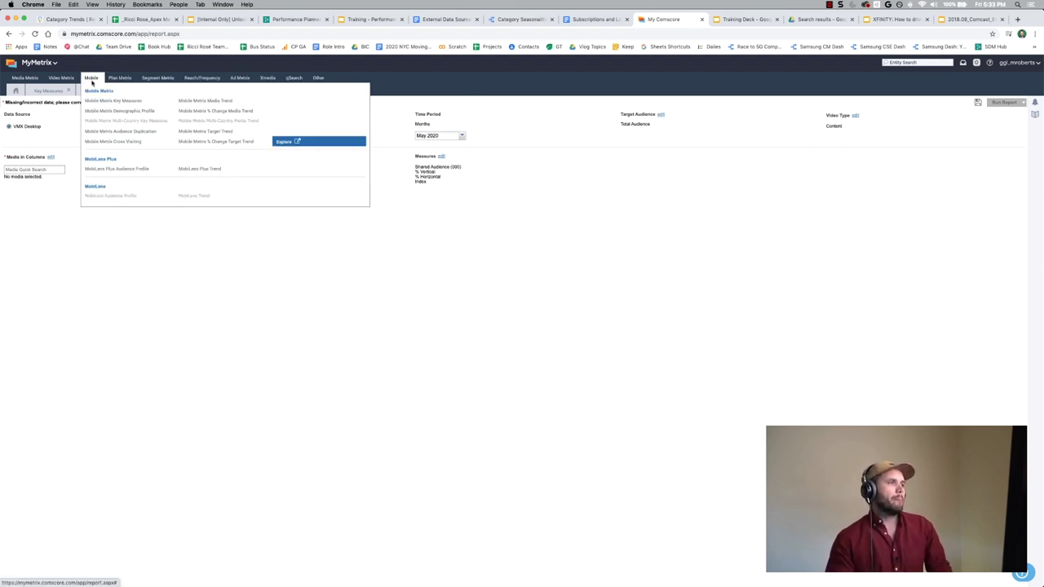
{"action": "left_click", "coordinate": [124, 170]}
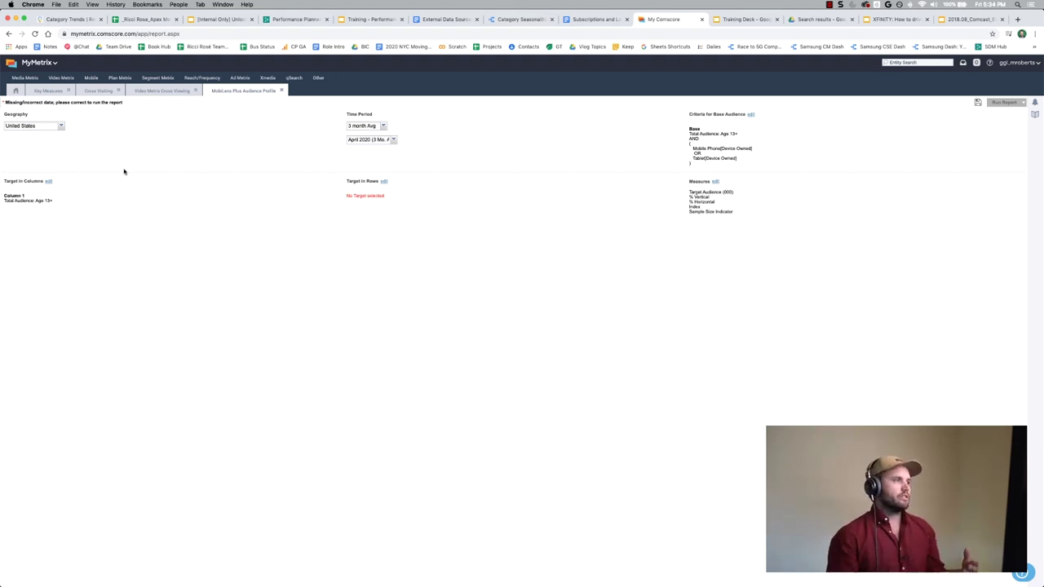
{"action": "left_click", "coordinate": [383, 127]}
{"action": "left_click", "coordinate": [363, 141]}
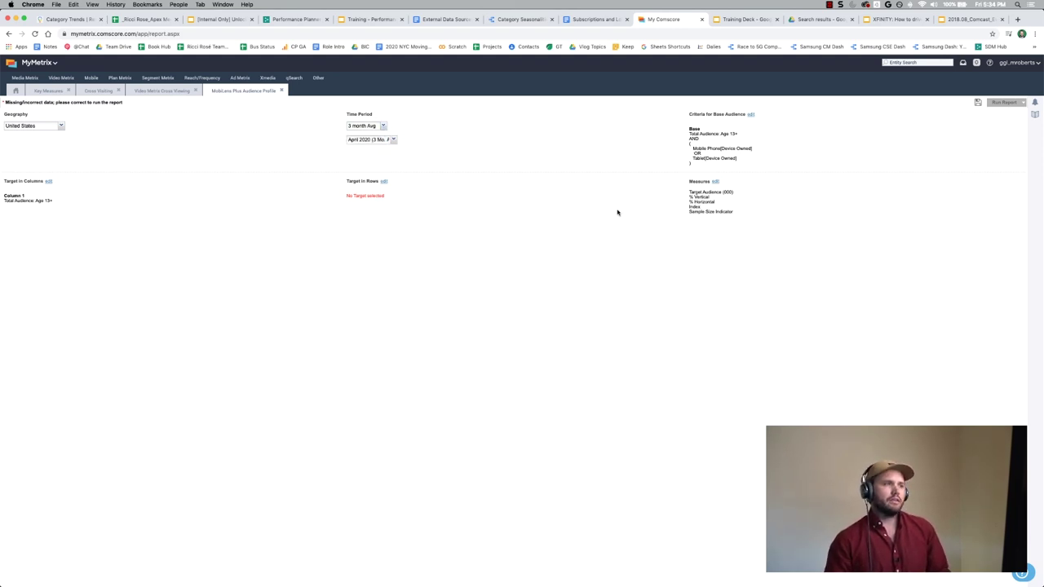
- Add the OTT device usage behavior of playing an online multiplayer game on a smart TV to the Column 1 target
{"action": "left_click", "coordinate": [48, 181]}
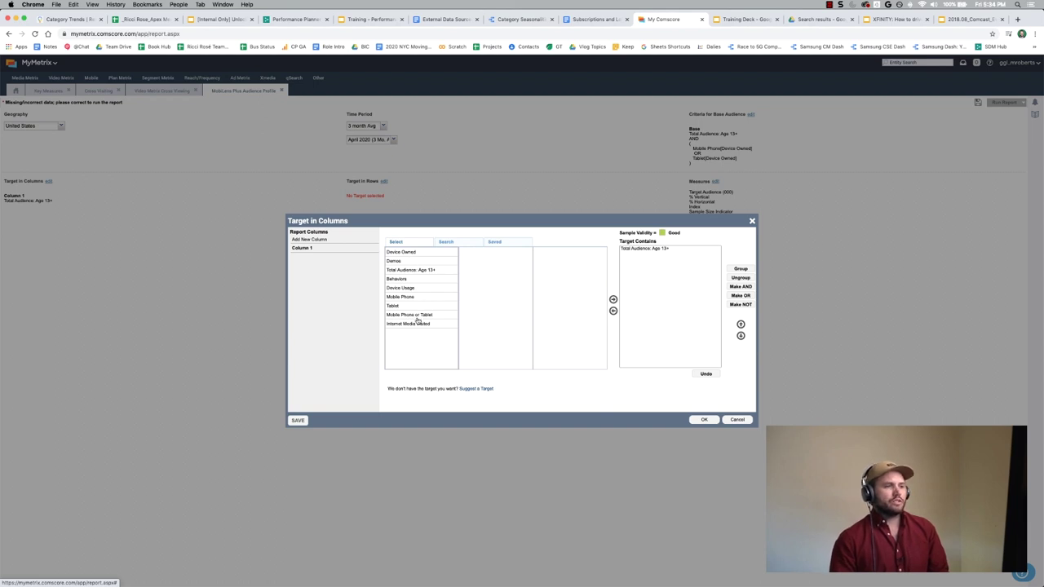
{"action": "left_click", "coordinate": [407, 280]}
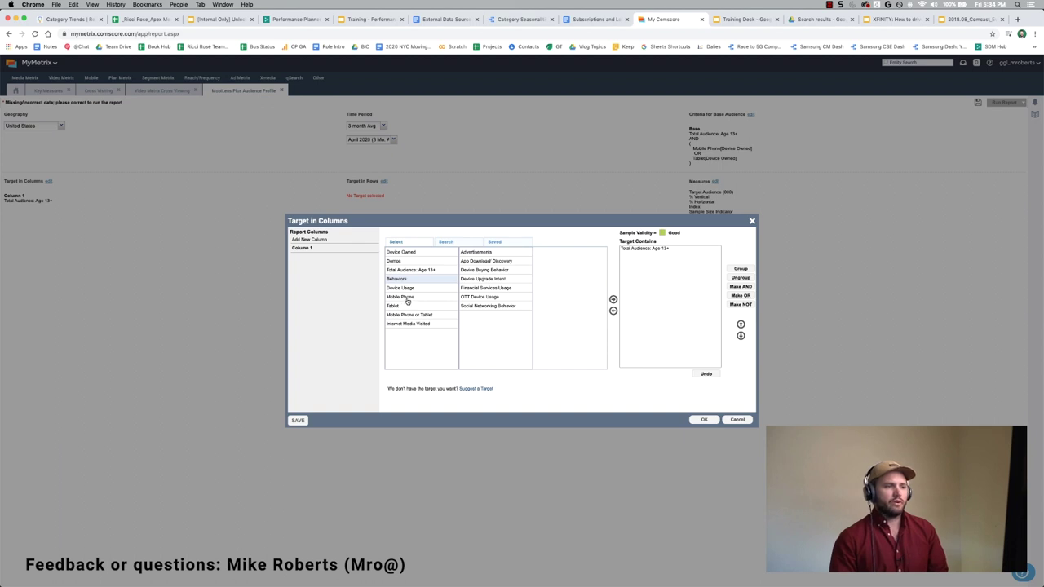
{"action": "left_click", "coordinate": [484, 298]}
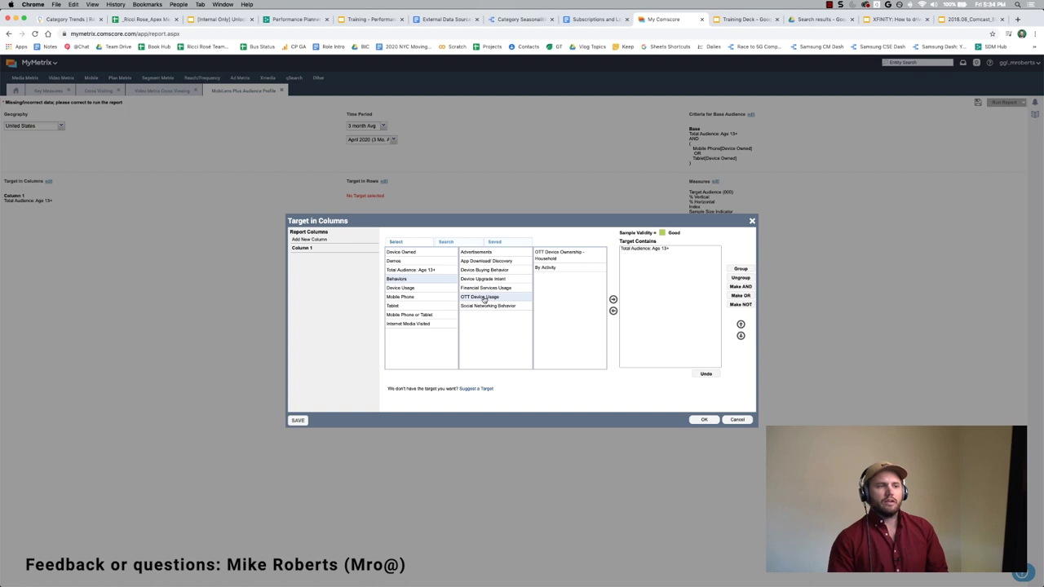
{"action": "left_click", "coordinate": [543, 269]}
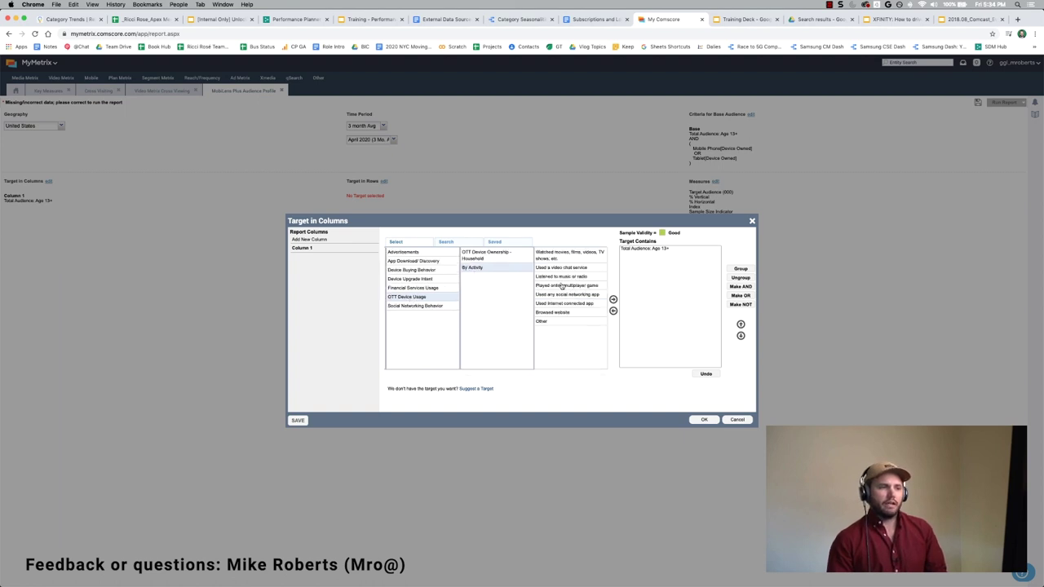
{"action": "left_click", "coordinate": [563, 288]}
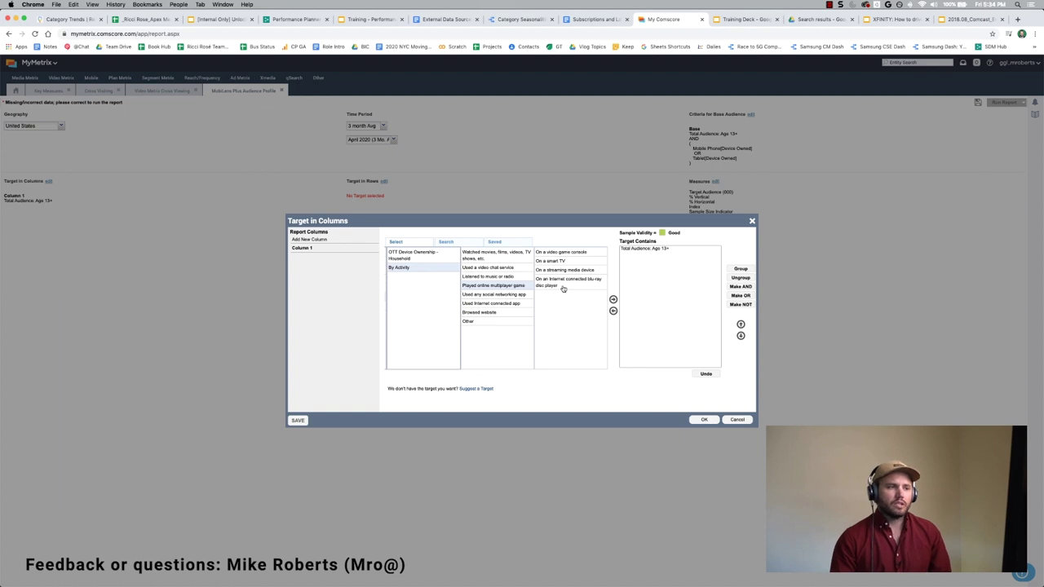
{"action": "left_click", "coordinate": [561, 262]}
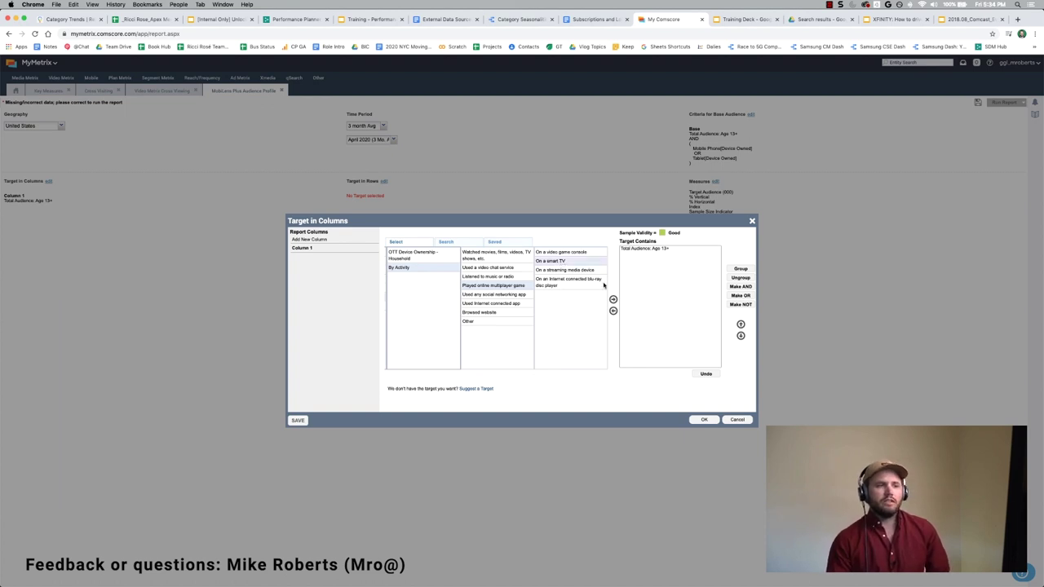
{"action": "left_click", "coordinate": [613, 301]}
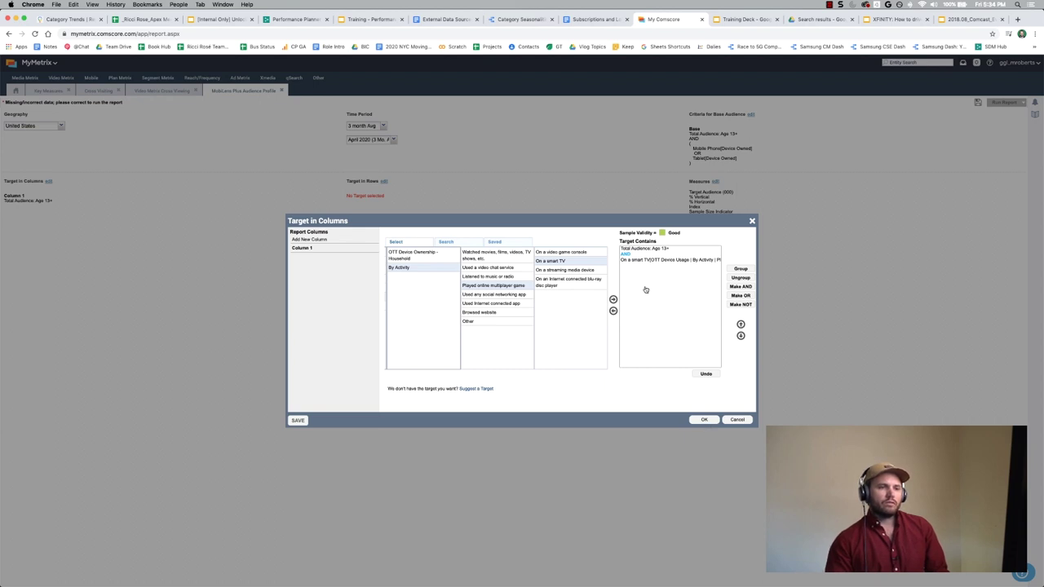
- Look over the Mobile Phone targets, and add the Device Usage media target for watching videos almost every day on a mobile phone
{"action": "scroll", "coordinate": [493, 307], "scroll_direction": "left", "scroll_amount": 3}
{"action": "scroll", "coordinate": [493, 307], "scroll_direction": "left", "scroll_amount": 3}
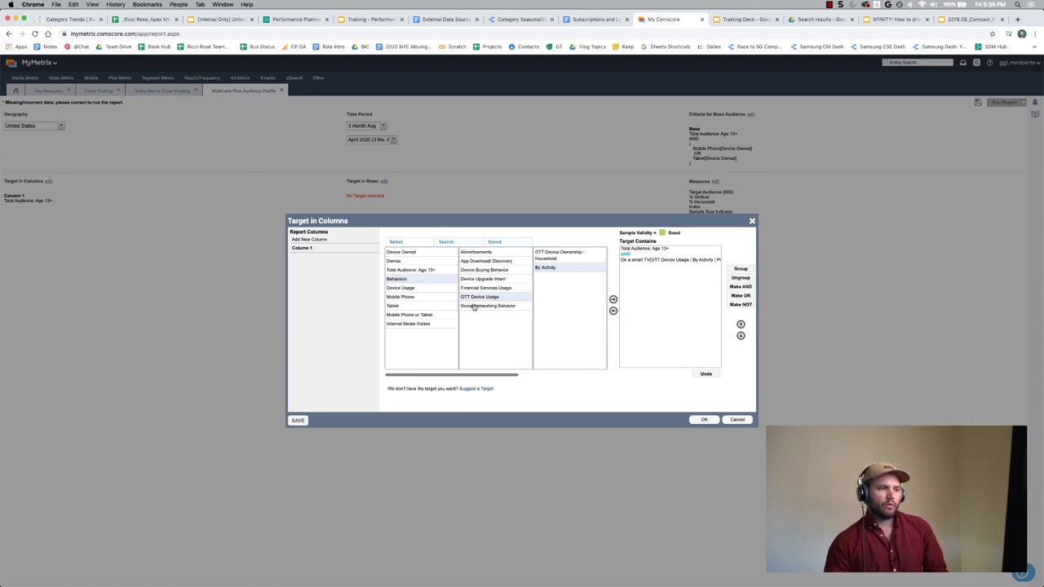
{"action": "left_click", "coordinate": [409, 299]}
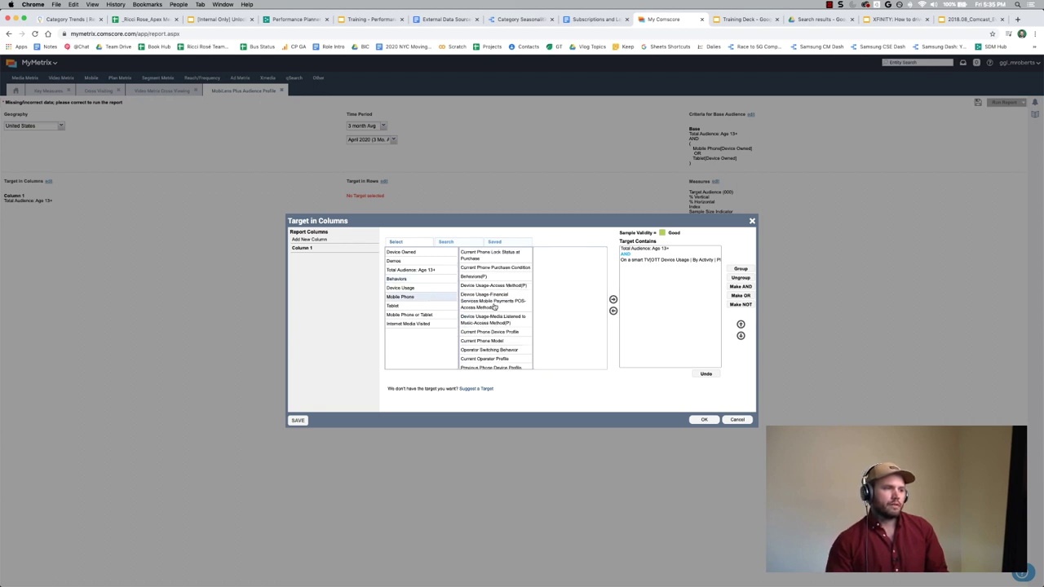
{"action": "scroll", "coordinate": [494, 306], "scroll_direction": "down", "scroll_amount": 3}
{"action": "scroll", "coordinate": [494, 306], "scroll_direction": "up", "scroll_amount": 3}
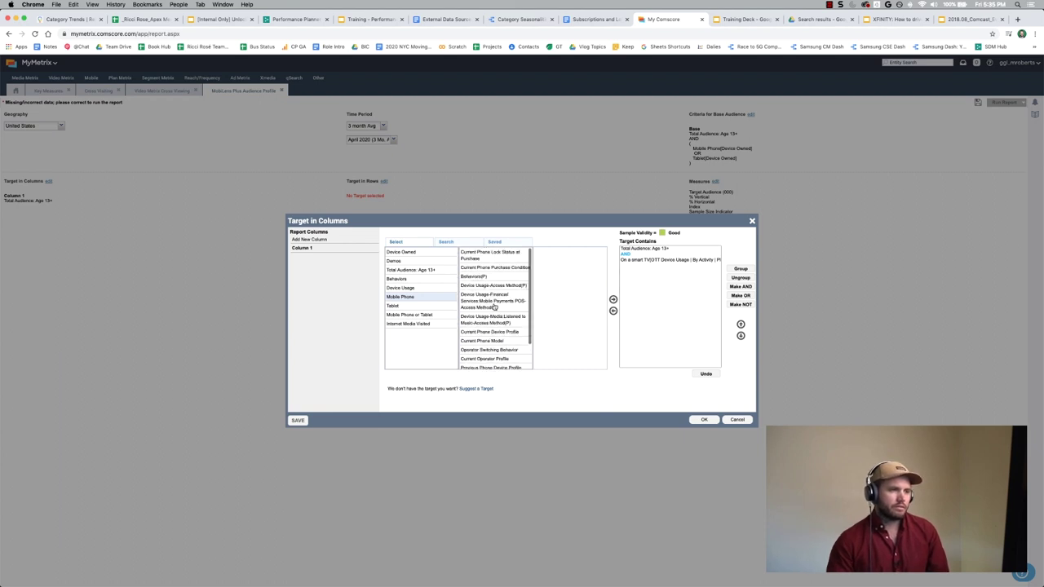
{"action": "left_click", "coordinate": [407, 290]}
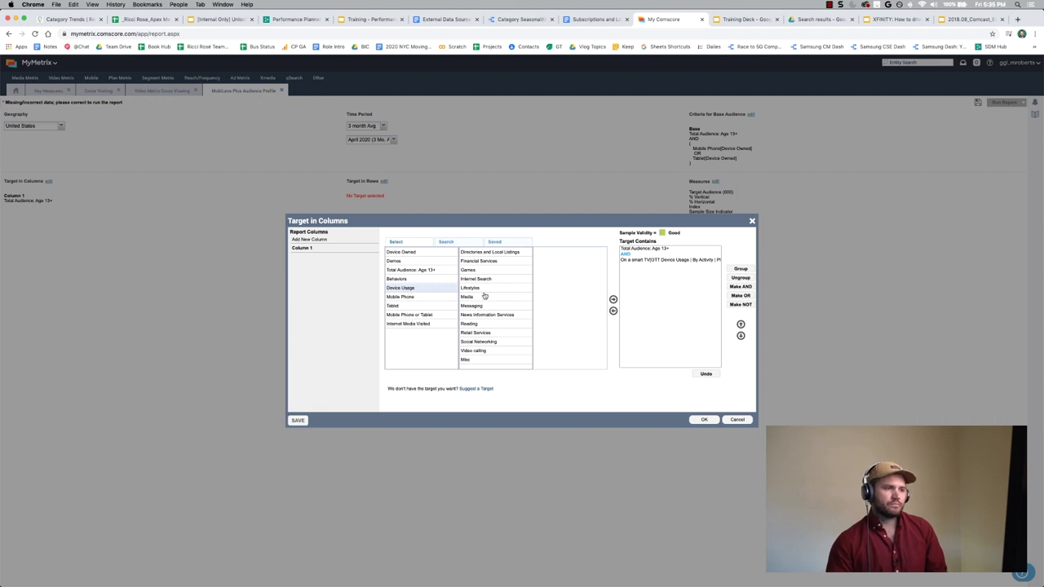
{"action": "left_click", "coordinate": [476, 298]}
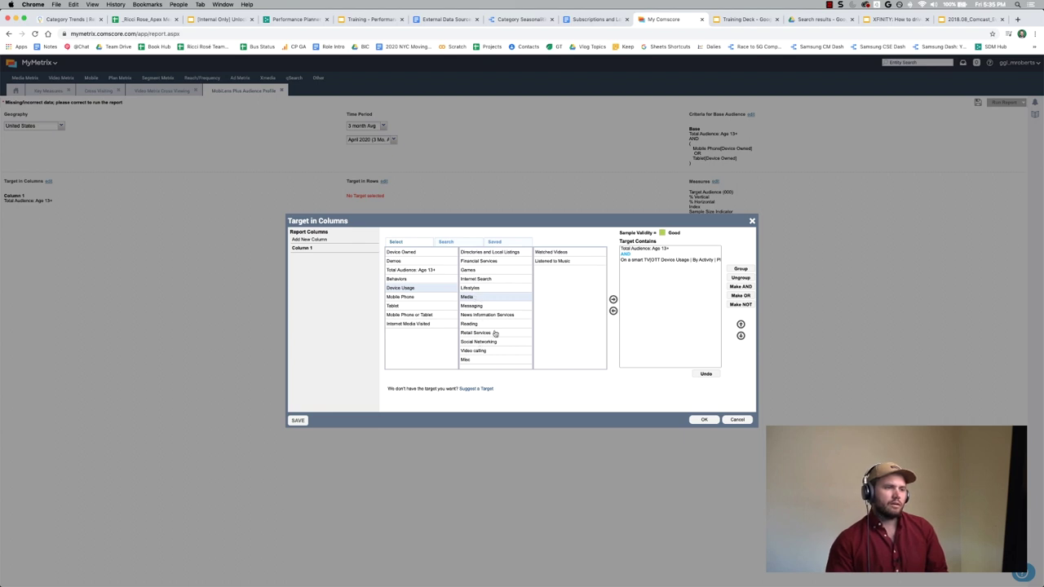
{"action": "left_click", "coordinate": [556, 262]}
{"action": "left_click", "coordinate": [482, 254]}
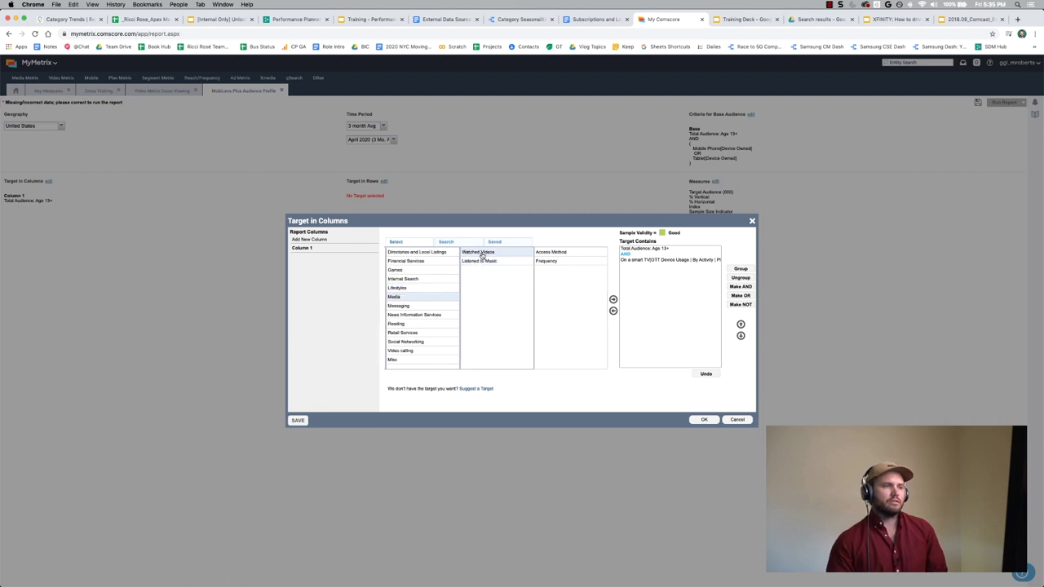
{"action": "left_click", "coordinate": [547, 259]}
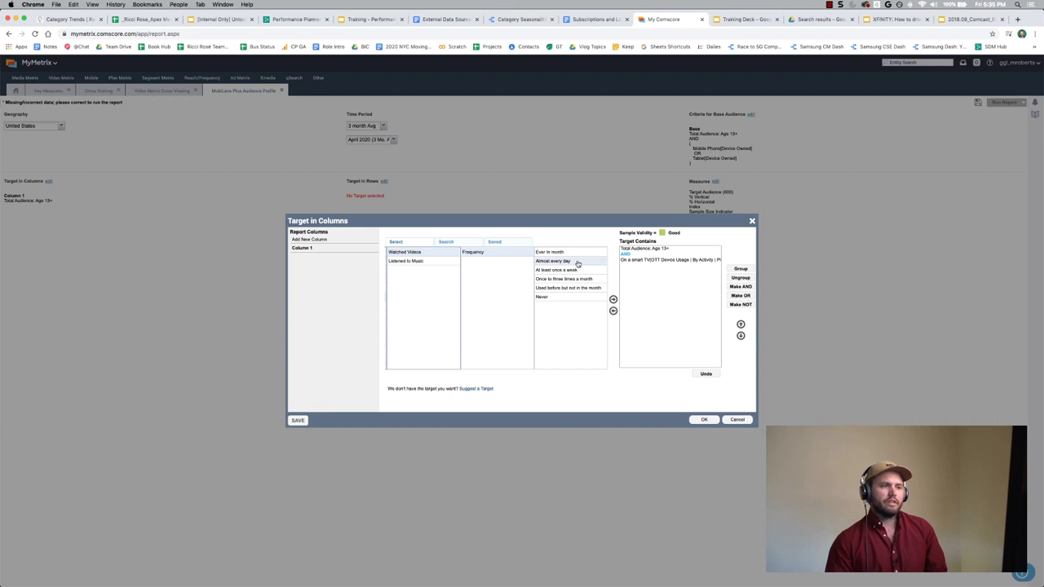
{"action": "left_click", "coordinate": [576, 262]}
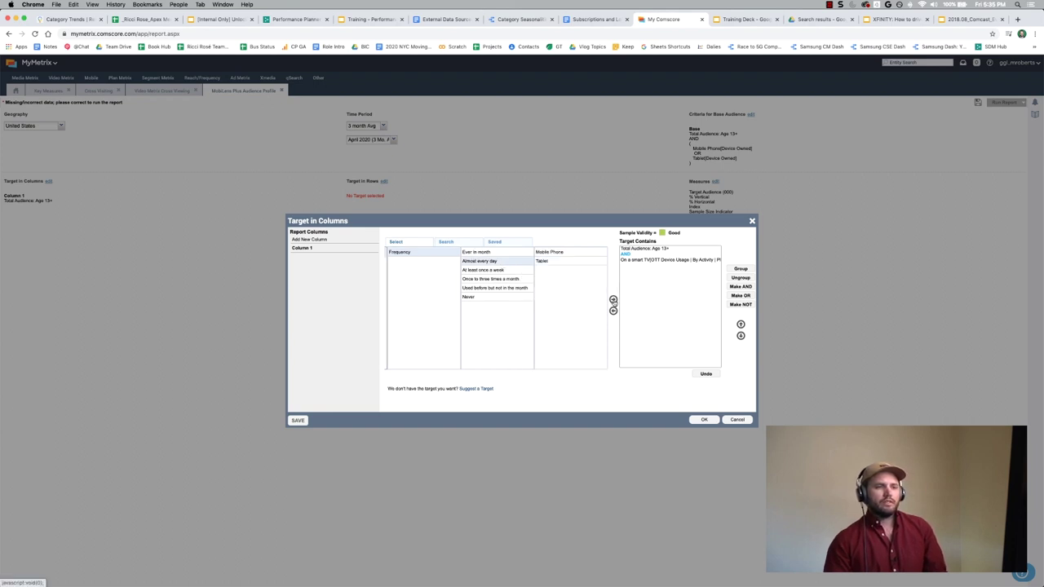
{"action": "left_click", "coordinate": [552, 253]}
{"action": "left_click", "coordinate": [613, 299]}
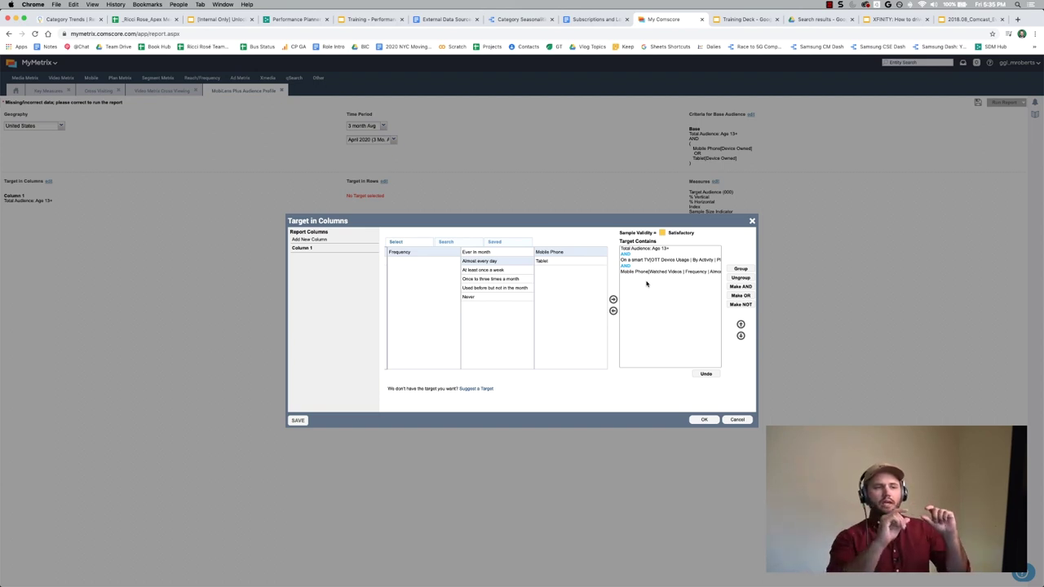
- Combine the smart TV gaming and mobile phone video criteria with OR, and apply the Column 1 target
{"action": "left_click", "coordinate": [684, 261]}
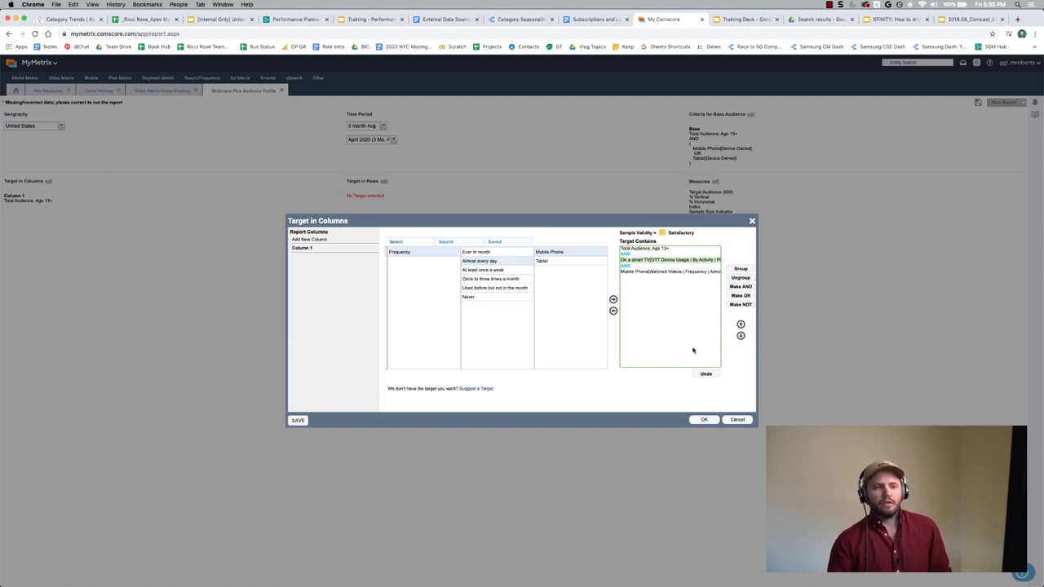
{"action": "left_click", "coordinate": [741, 297]}
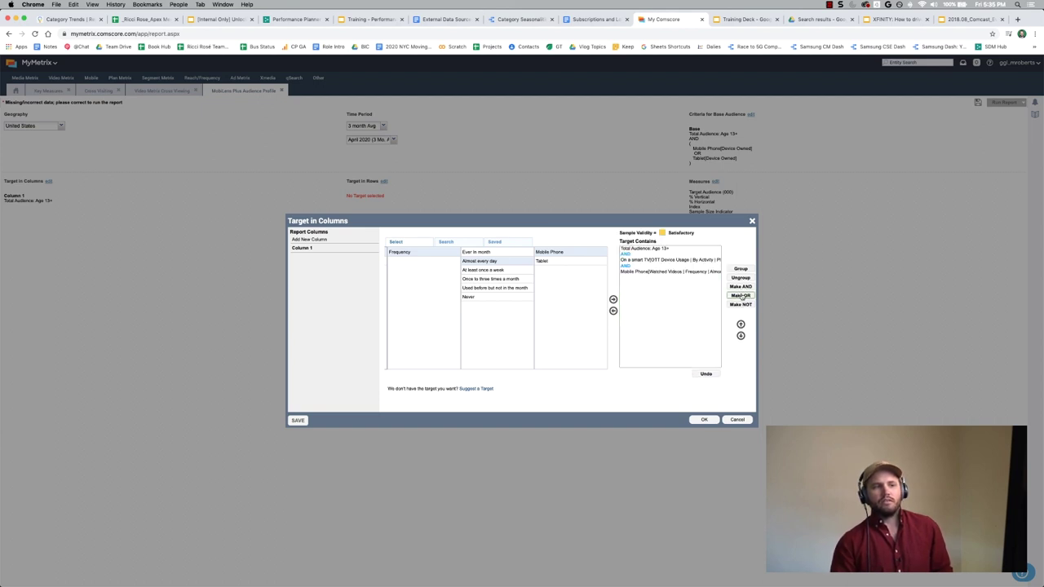
{"action": "left_click", "coordinate": [742, 297]}
{"action": "left_click", "coordinate": [743, 297]}
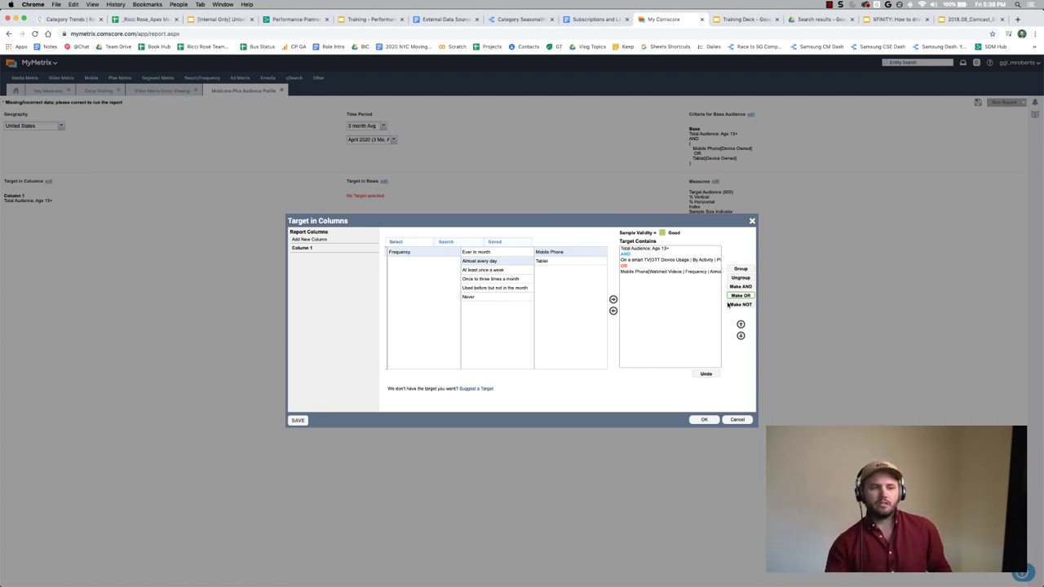
{"action": "left_click", "coordinate": [704, 420]}
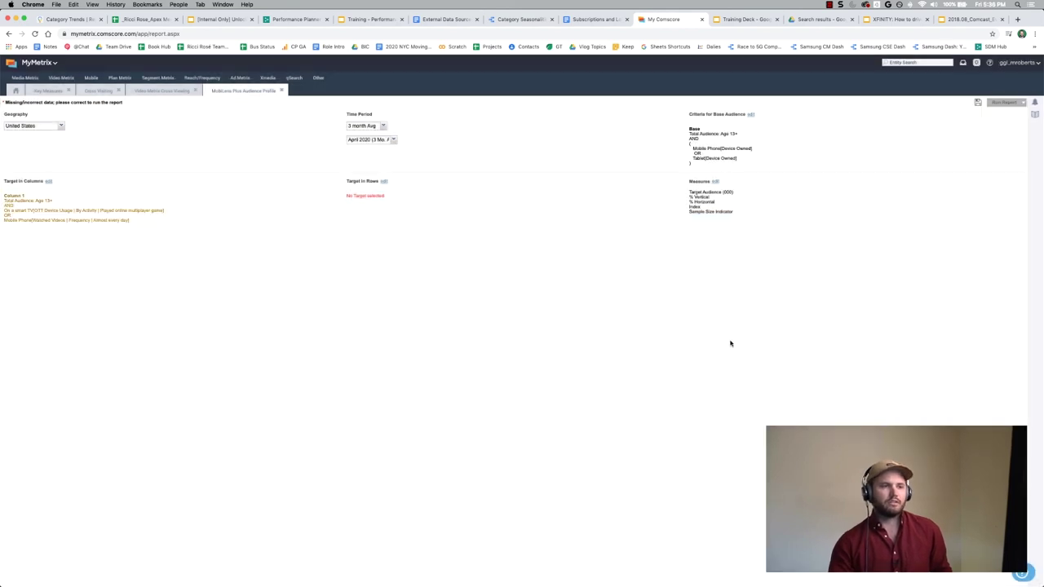
- Open the row targets of the MobiLens Plus Audience Profile and look over the available category targets
{"action": "left_click", "coordinate": [383, 181]}
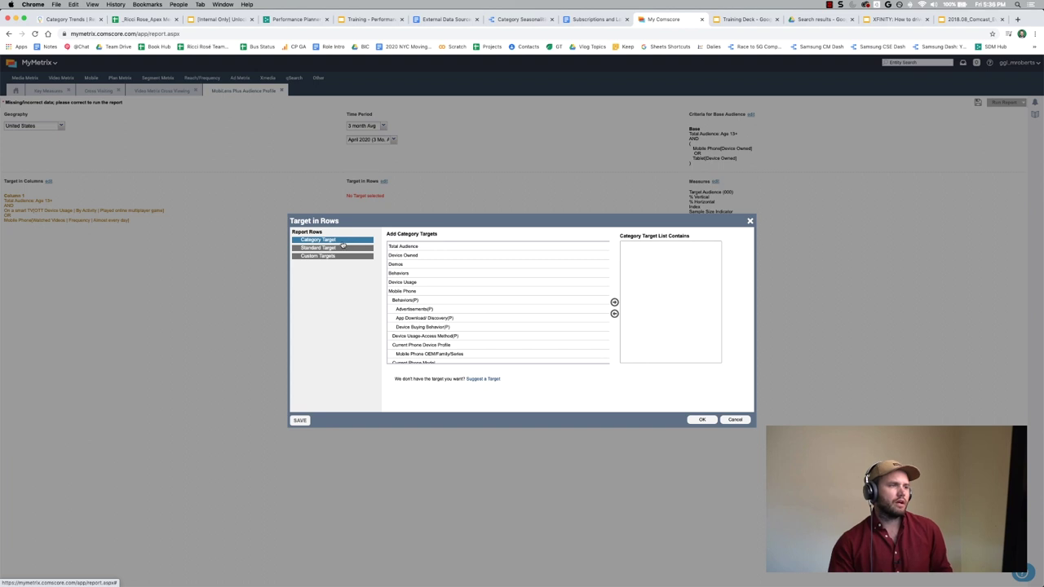
{"action": "scroll", "coordinate": [411, 295], "scroll_direction": "down", "scroll_amount": 10}
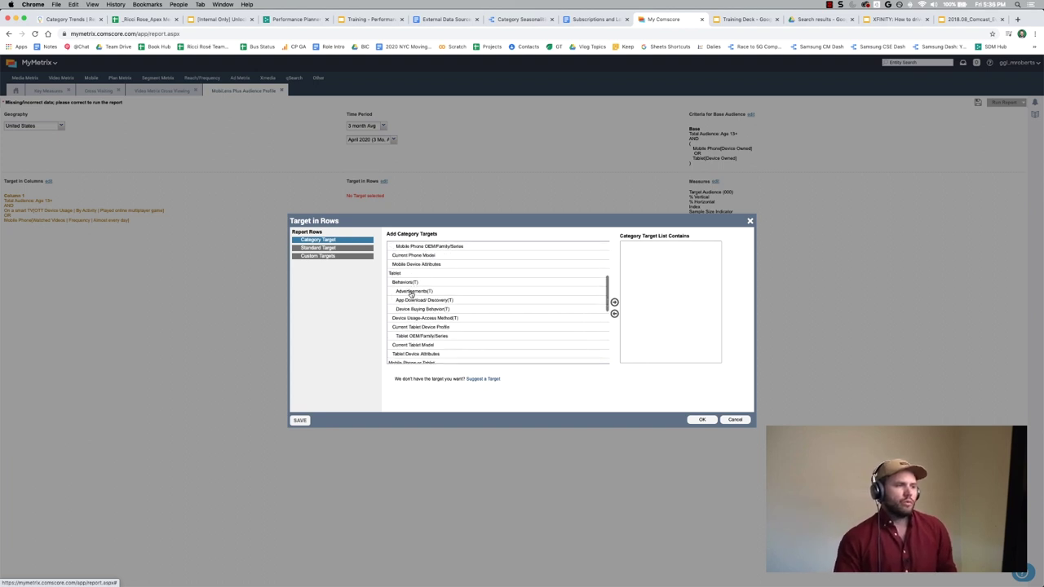
{"action": "scroll", "coordinate": [411, 295], "scroll_direction": "up", "scroll_amount": 10}
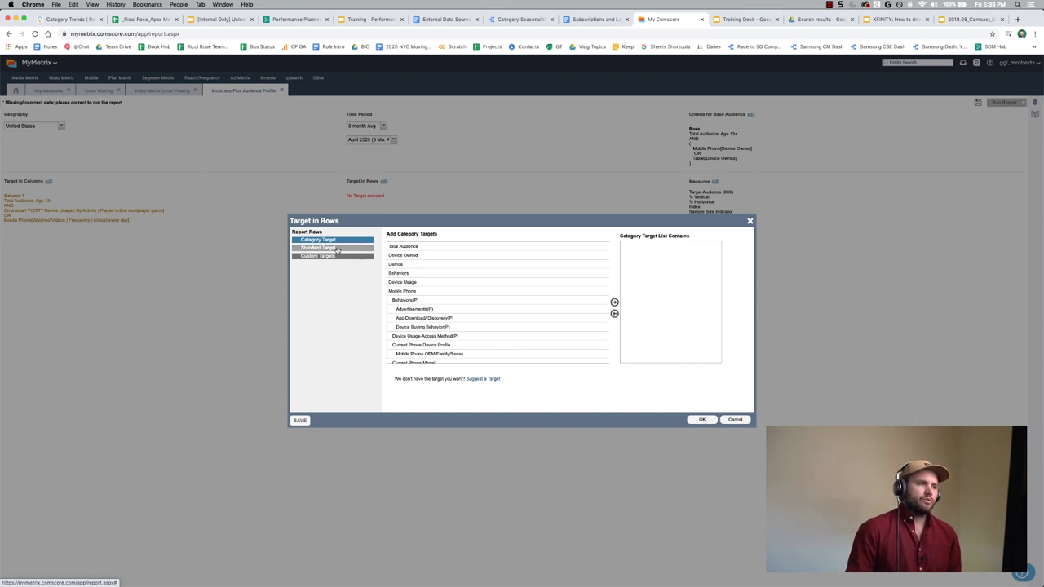
{"action": "scroll", "coordinate": [420, 348], "scroll_direction": "down", "scroll_amount": 5}
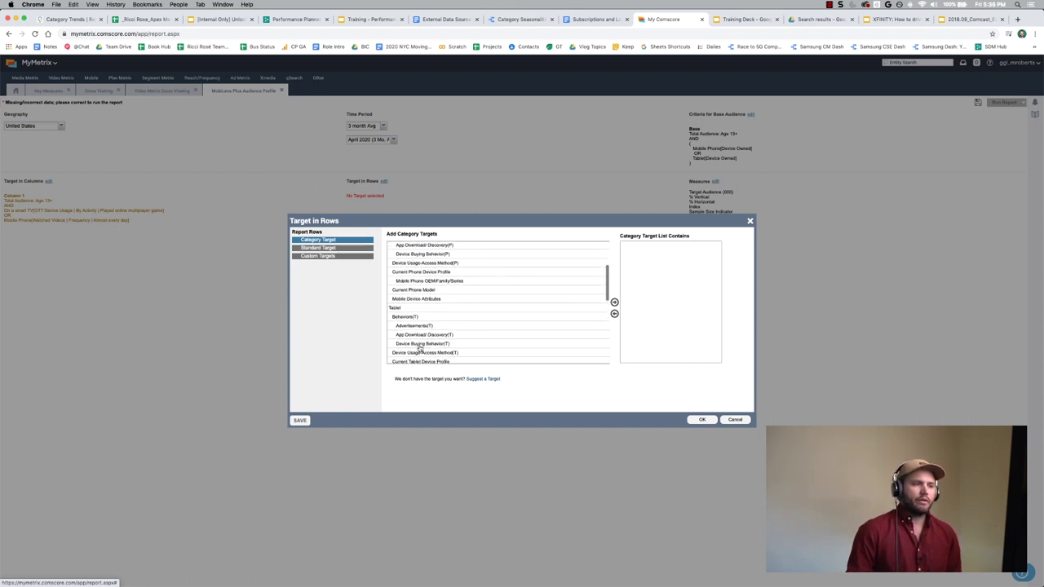
- Build a custom Row 1 target from the Education demos Some college, Associates degree, Bachelors degree and Post graduate degree, and run the report
{"action": "left_click", "coordinate": [324, 258]}
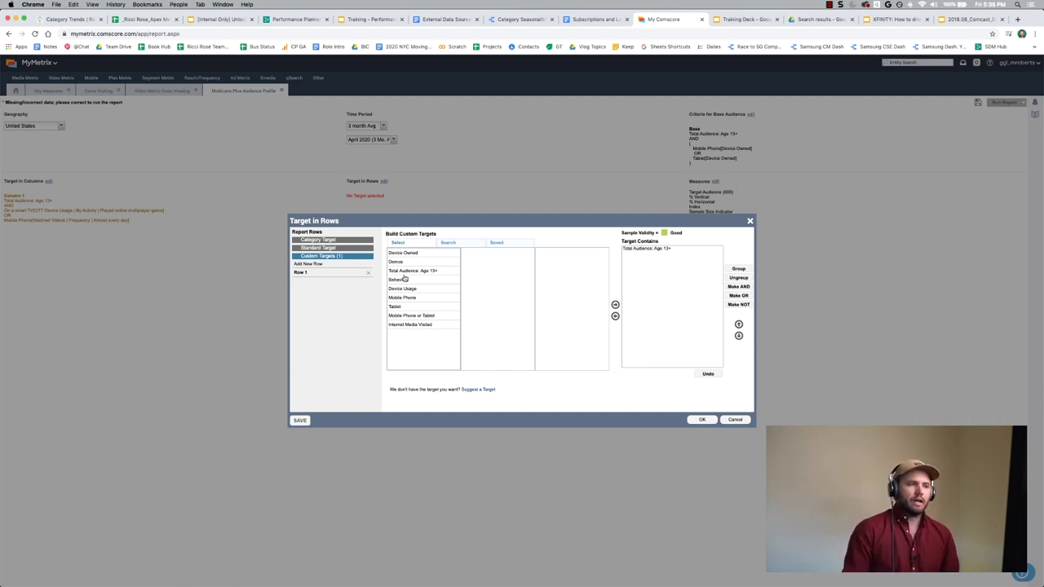
{"action": "left_click", "coordinate": [399, 262]}
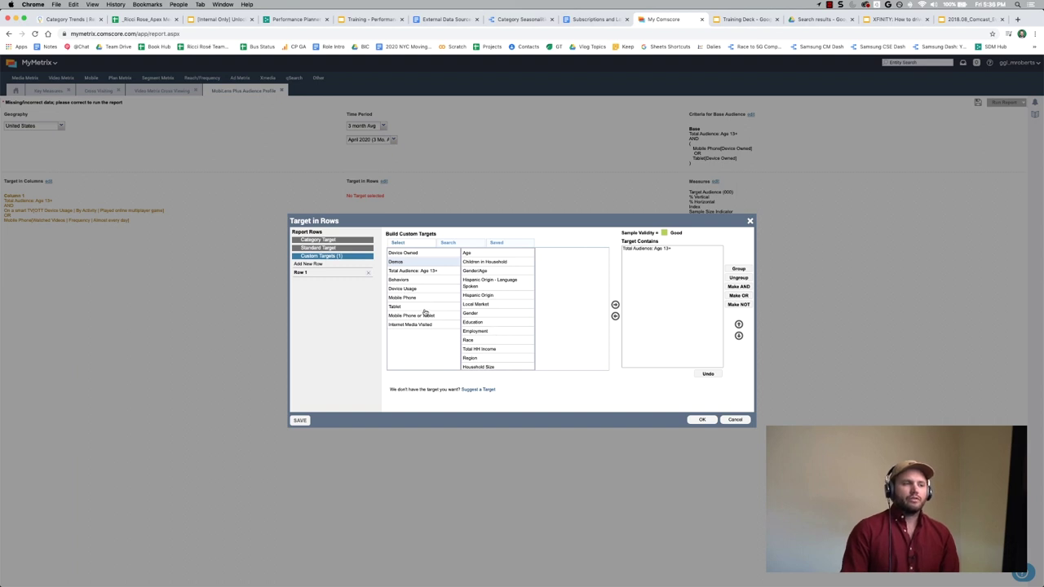
{"action": "left_click", "coordinate": [483, 324]}
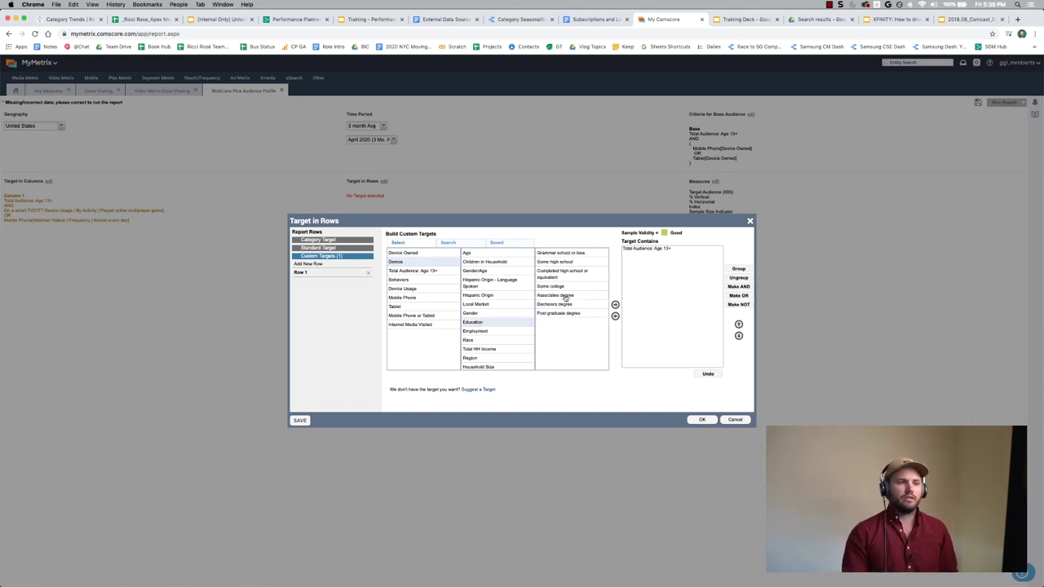
{"action": "left_click", "coordinate": [558, 288]}
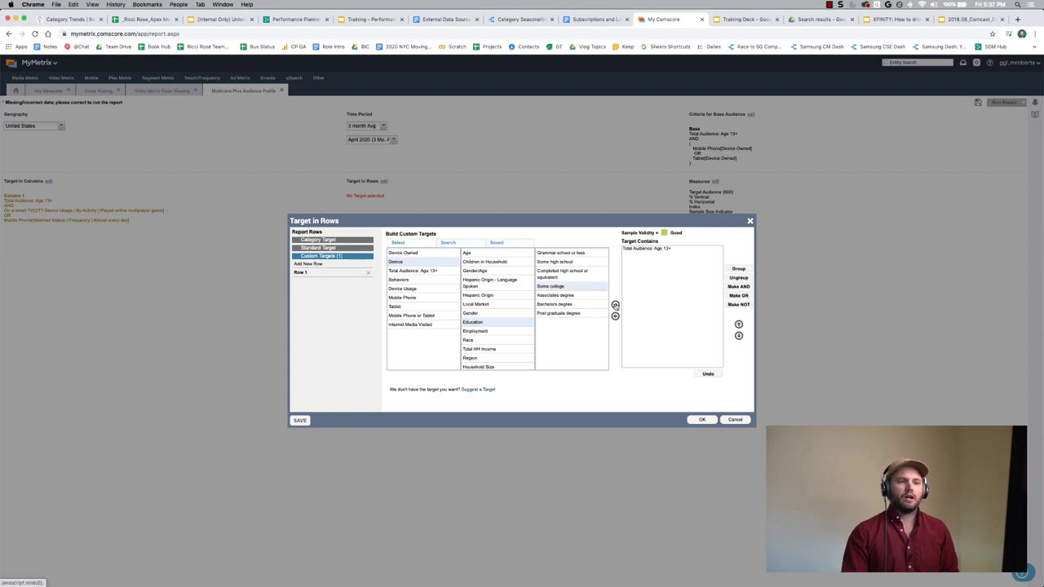
{"action": "left_click", "coordinate": [555, 295]}
{"action": "left_click", "coordinate": [555, 305]}
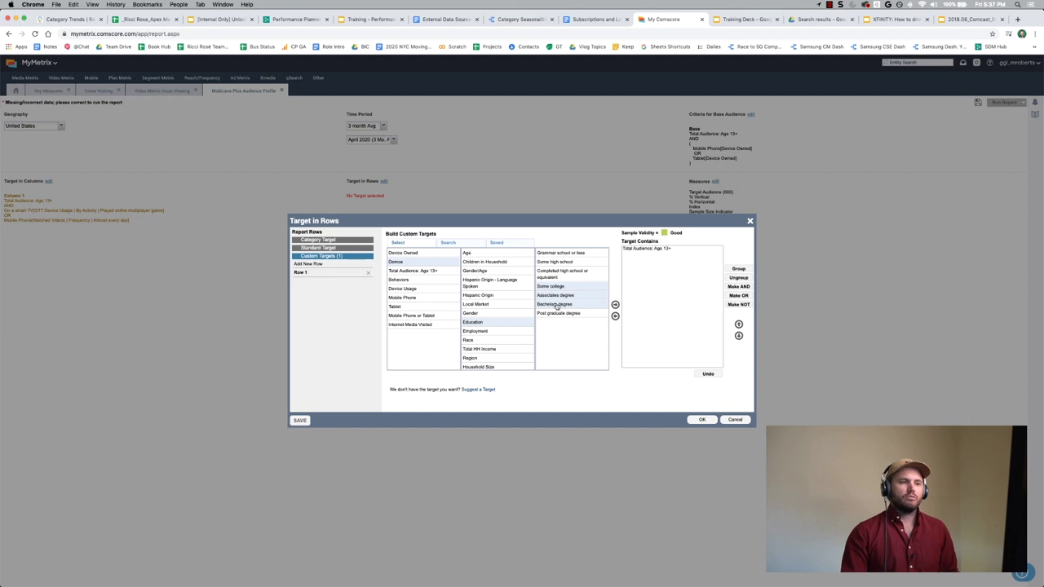
{"action": "left_click", "coordinate": [560, 315]}
{"action": "left_click", "coordinate": [615, 305]}
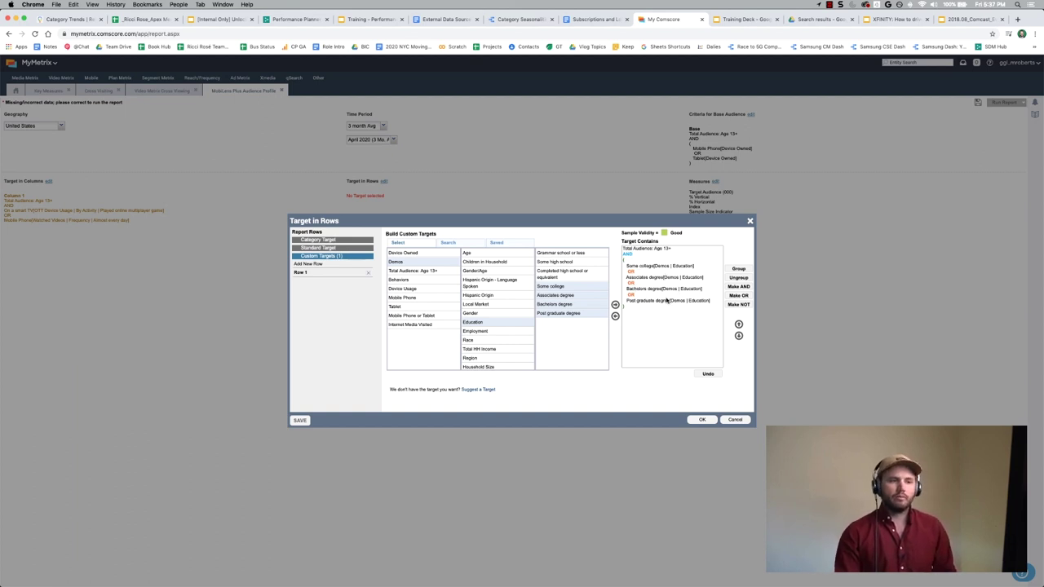
{"action": "left_click", "coordinate": [702, 419]}
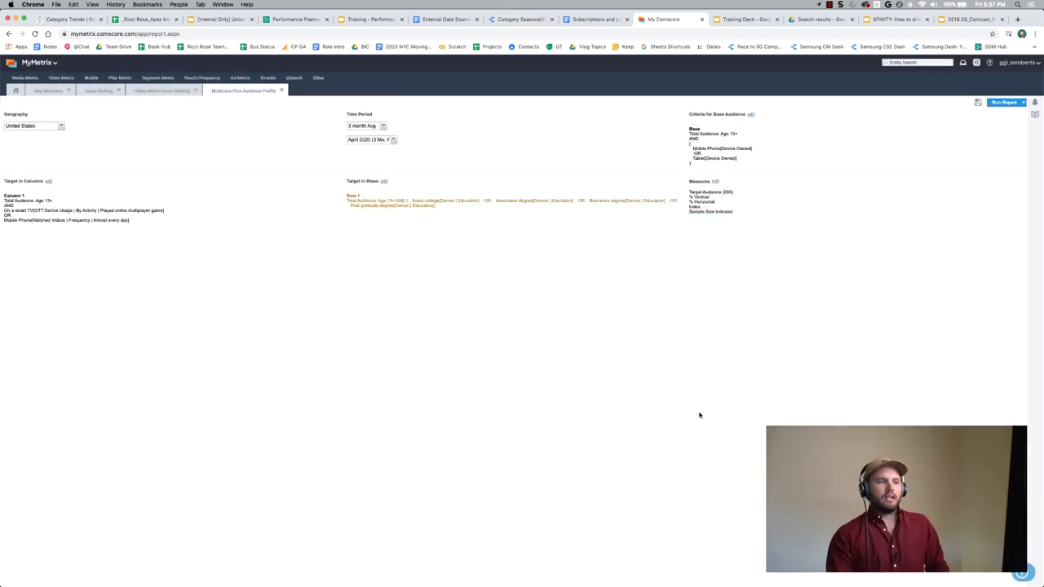
{"action": "left_click", "coordinate": [1004, 103]}
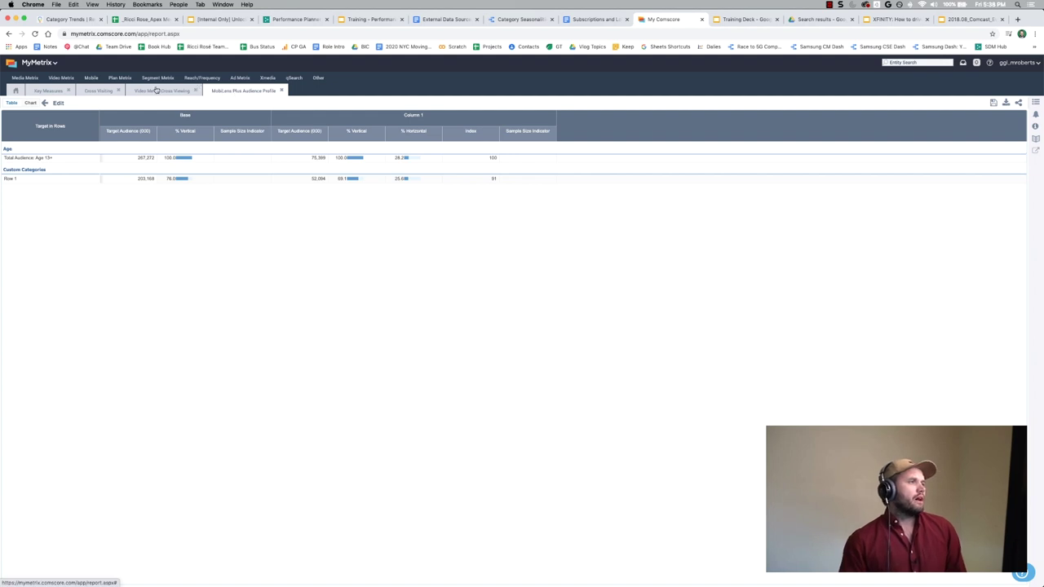
- Look through the other report families and open a Plan Metrix Consumer Target Profile report
{"action": "mouse_move", "coordinate": [205, 78]}
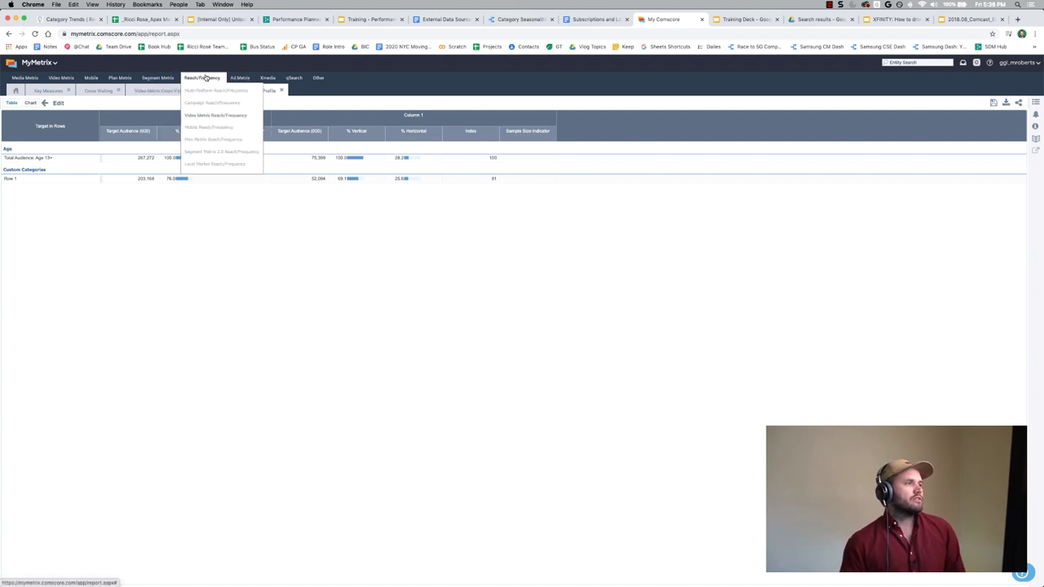
{"action": "mouse_move", "coordinate": [265, 78]}
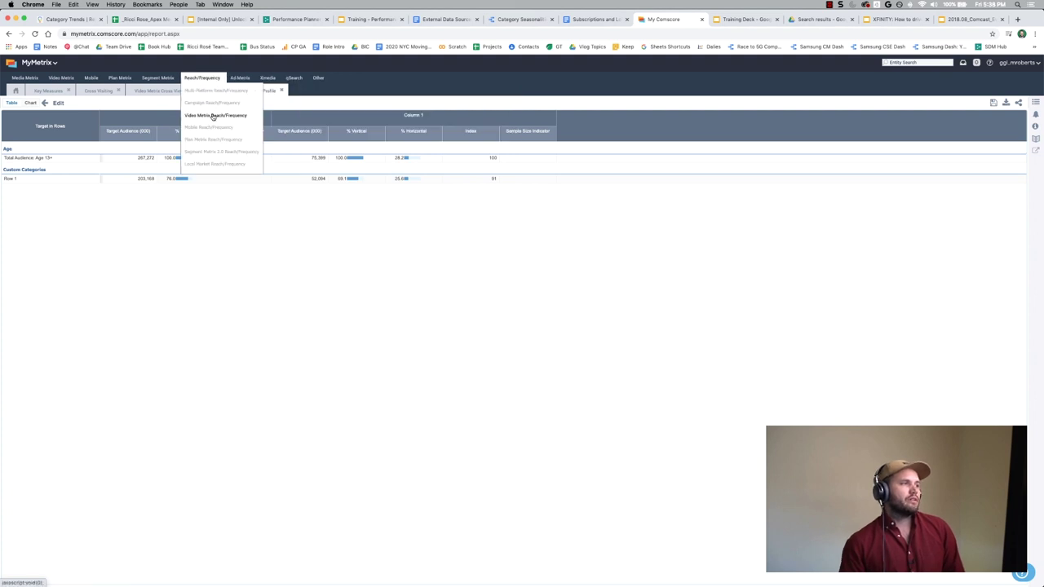
{"action": "mouse_move", "coordinate": [135, 79]}
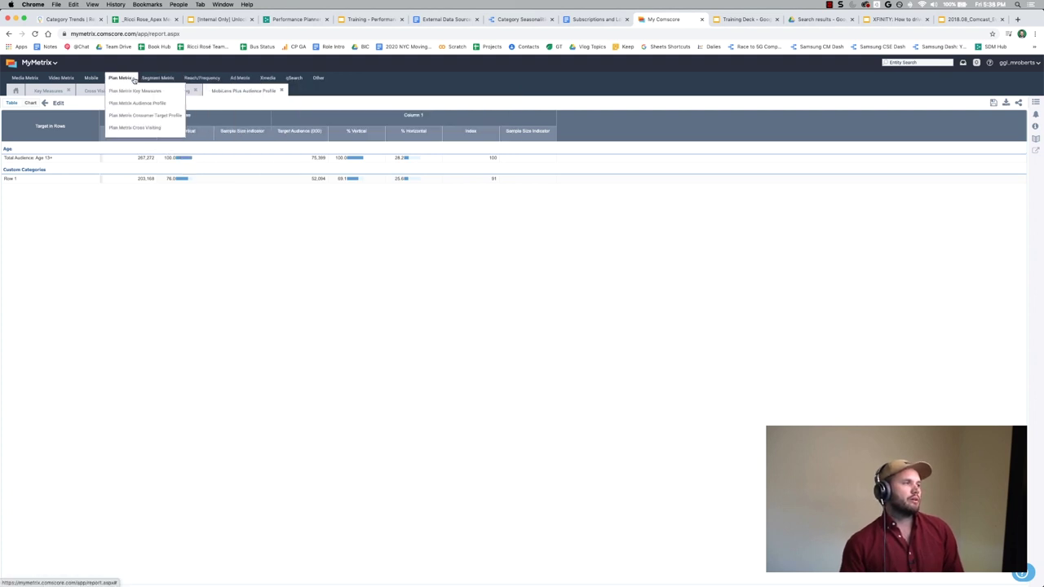
{"action": "left_click", "coordinate": [151, 117]}
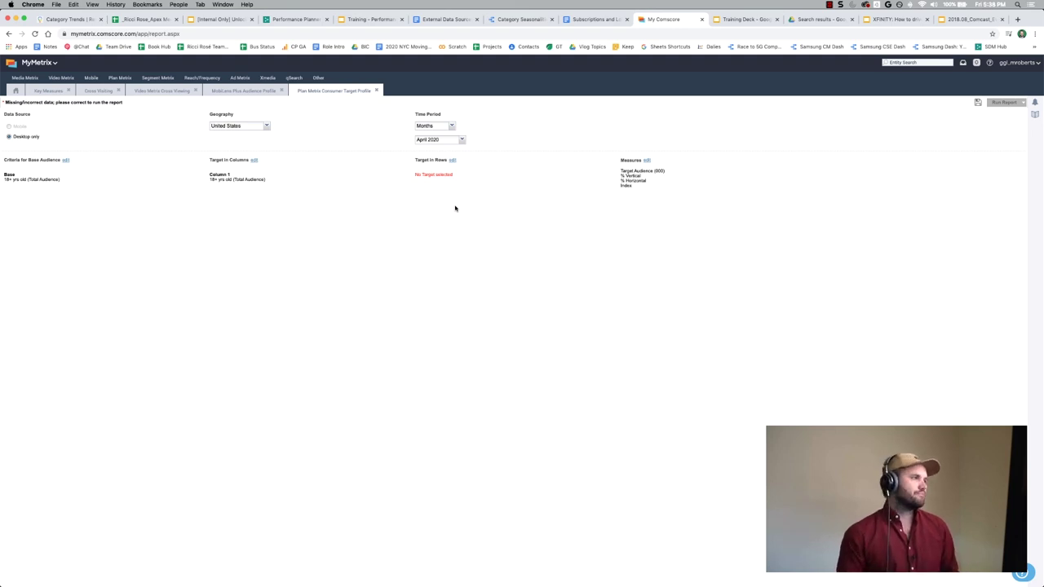
{"action": "key", "text": "ctrl+Up"}
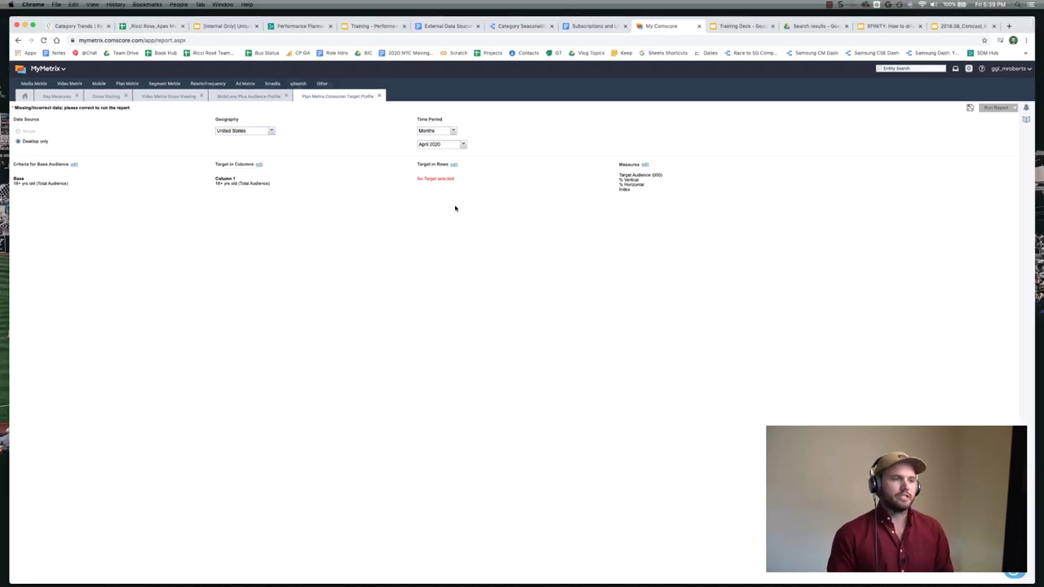